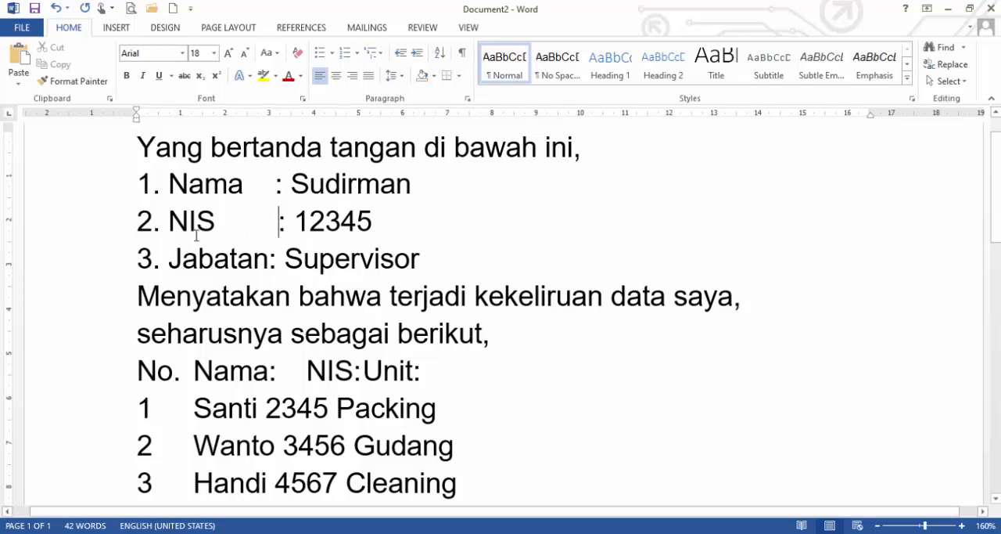
# Add a space before the colon on the Jabatan line and remove the spaces between Nama and its colon.
pyautogui.click(271, 258)
pyautogui.click(247, 185)
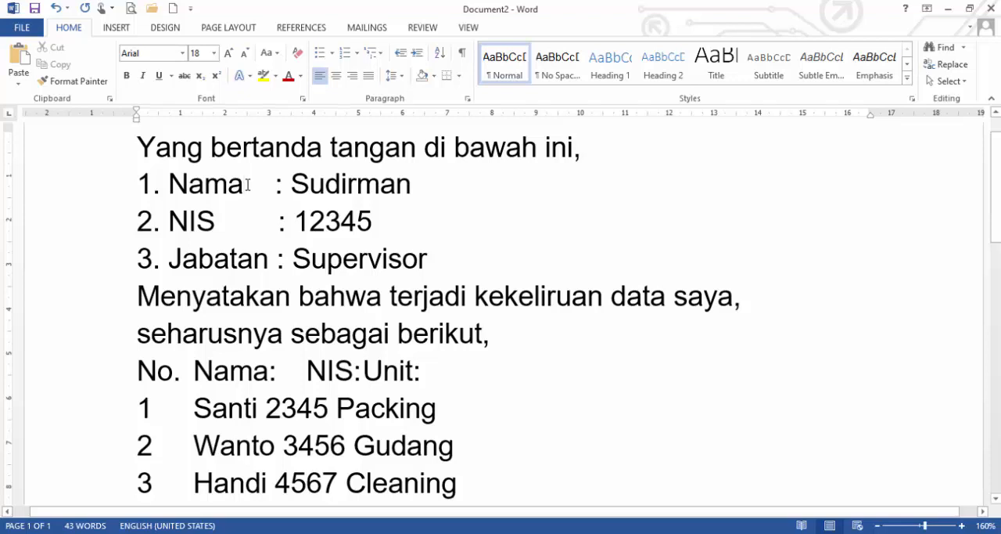
pyautogui.moveTo(247, 185); pyautogui.dragTo(274, 185)
pyautogui.press('BackSpace')
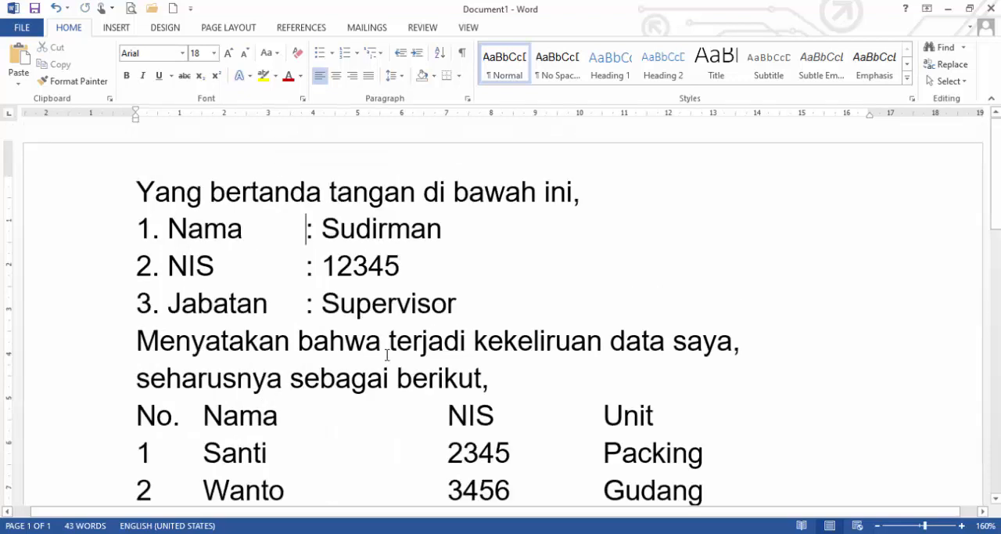
# In Document1, remove the gaps before the colons on the Nama and NIS lines and realign both colons with tabs.
pyautogui.press('BackSpace')
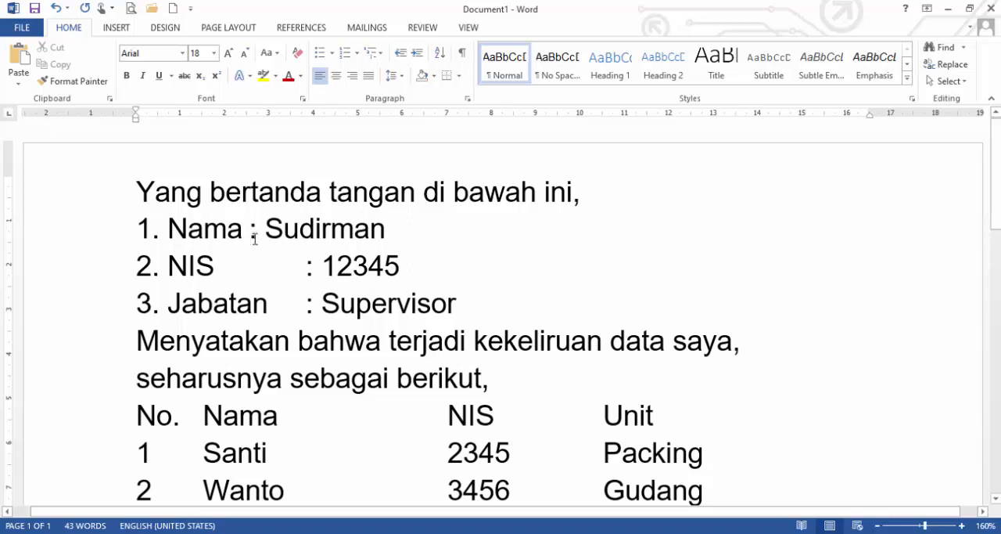
pyautogui.press('Tab')
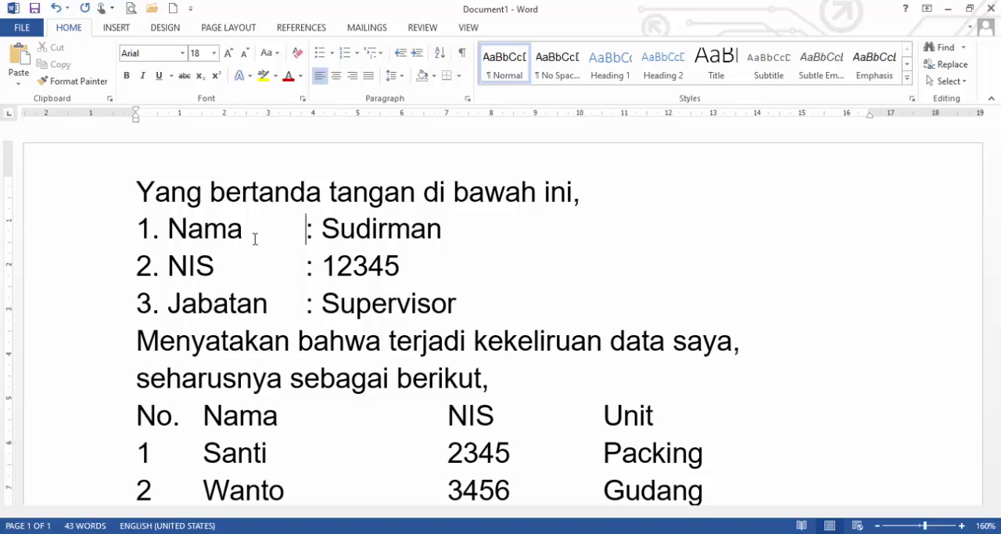
pyautogui.click(307, 267)
pyautogui.press('BackSpace')
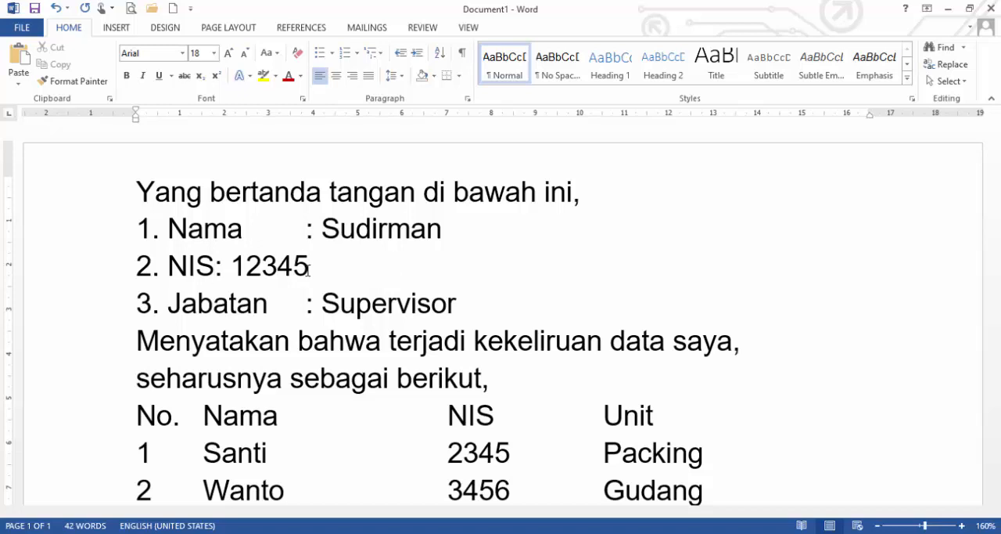
pyautogui.press('Tab')
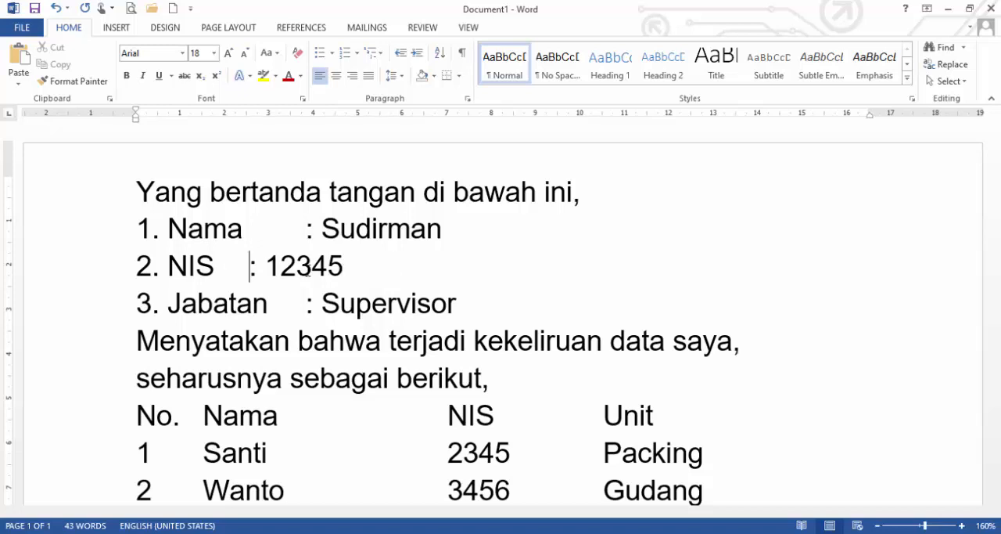
pyautogui.press('Tab')
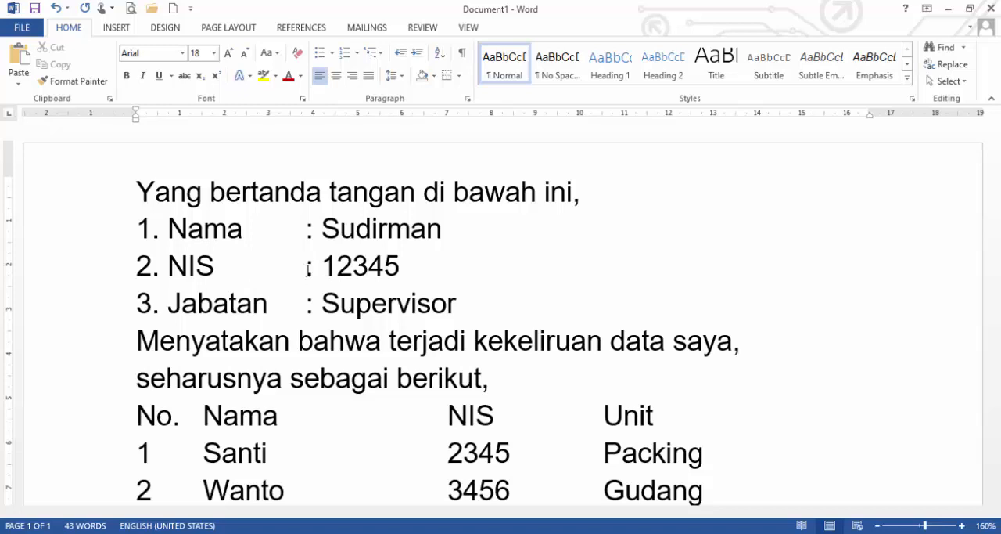
# In Document2, insert spaces before Unit in the table's header line and before Packing in row 1 to line them up.
pyautogui.scroll(-1, 315, 341)
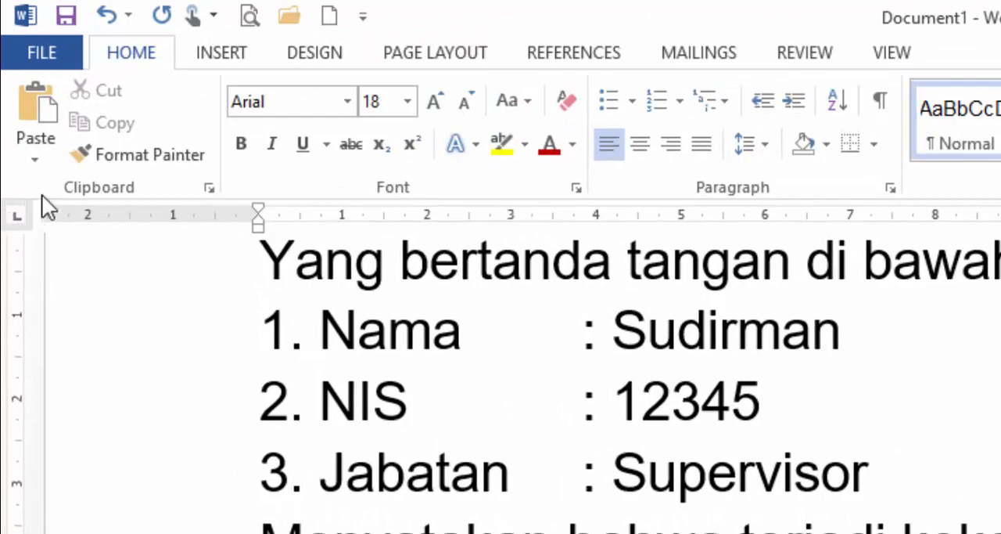
pyautogui.scroll(-1, 194, 341)
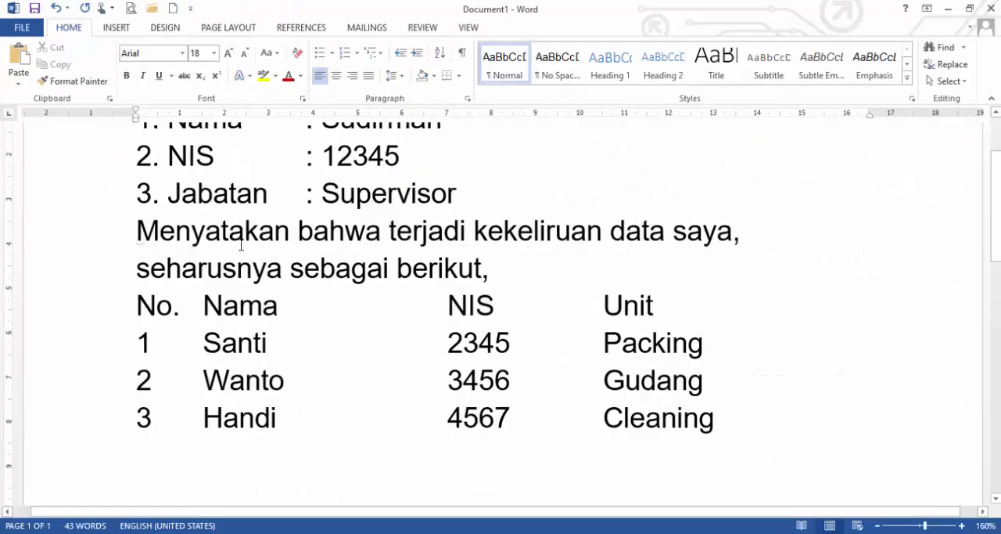
pyautogui.click(159, 307)
pyautogui.moveTo(281, 528)
pyautogui.click(306, 439)
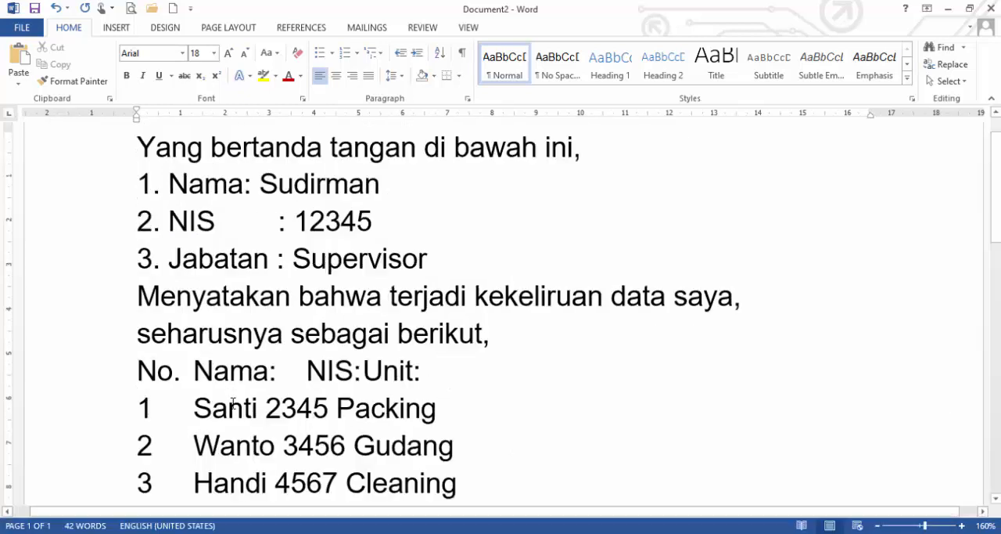
pyautogui.click(195, 371)
pyautogui.click(364, 377)
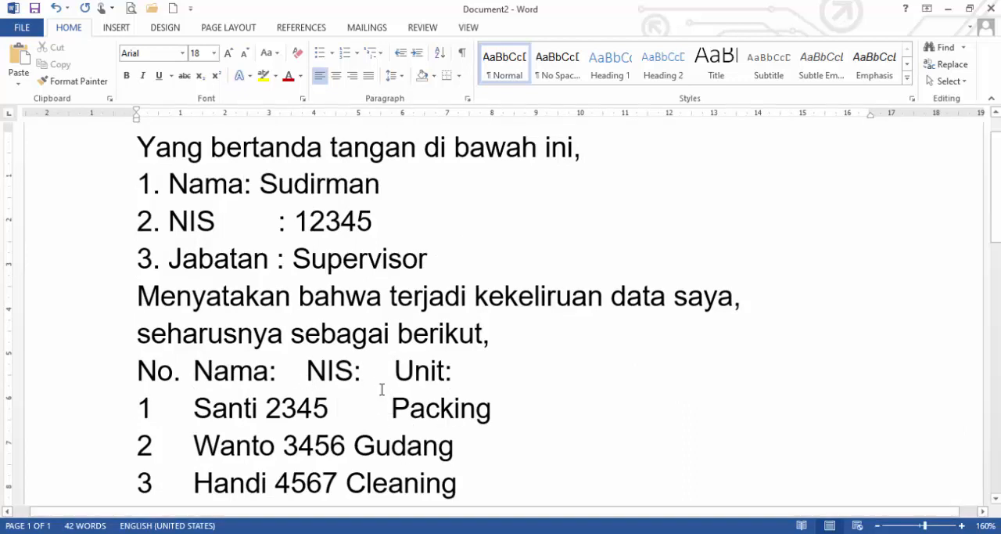
pyautogui.click(392, 408)
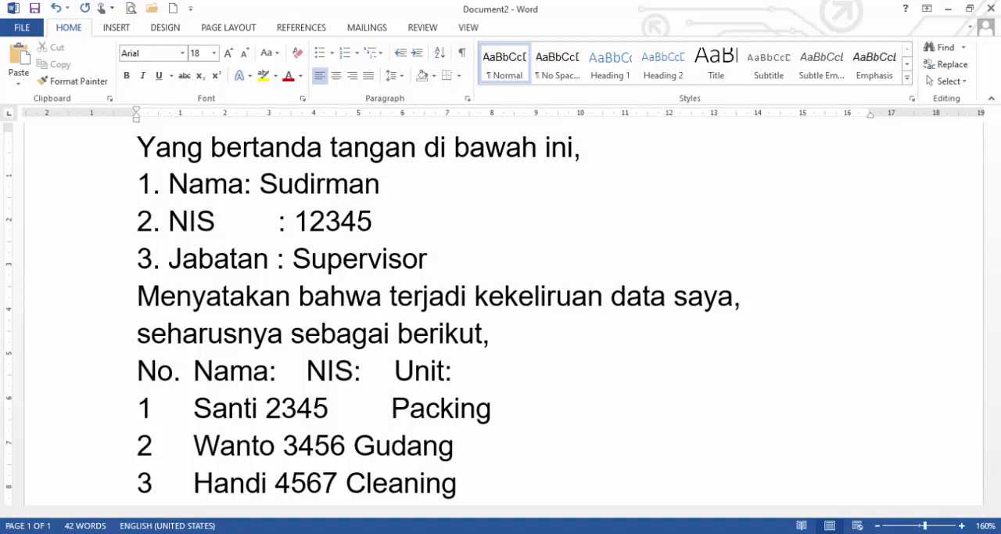
# In Document1, select the header line and the three numbered rows and remove their custom tab stops.
pyautogui.click(79, 485)
pyautogui.moveTo(82, 305); pyautogui.dragTo(92, 428)
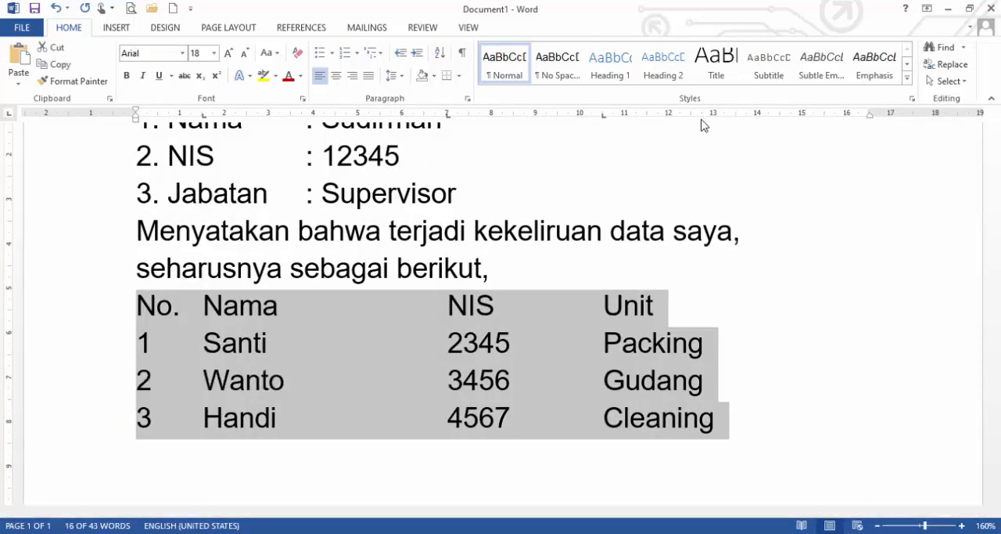
pyautogui.moveTo(604, 118); pyautogui.dragTo(603, 161)
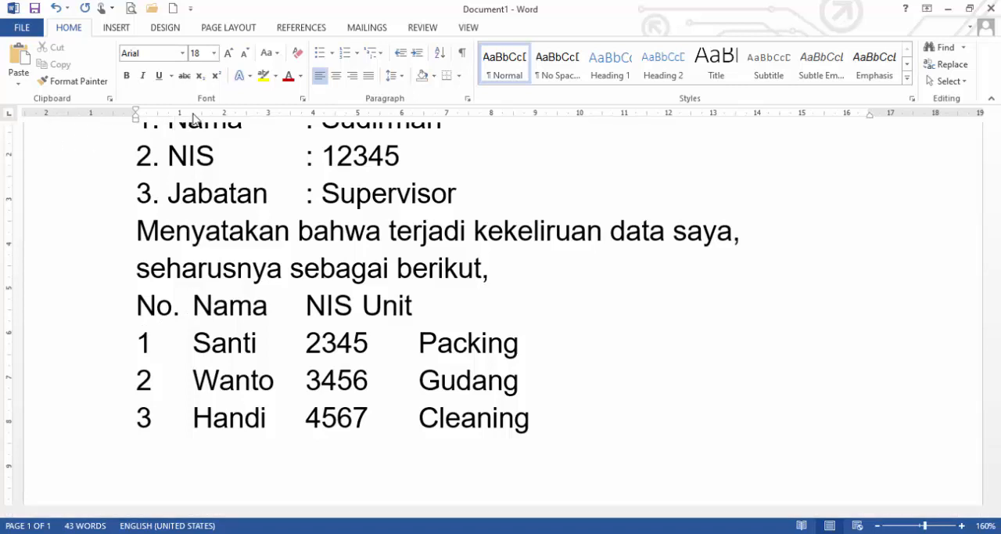
# Set header-line tab stops at ruler positions 2, about 6.75 and about 10.5 for Nama, NIS and Unit, replacing the gap before Unit with one tab.
pyautogui.moveTo(195, 115); pyautogui.dragTo(223, 119)
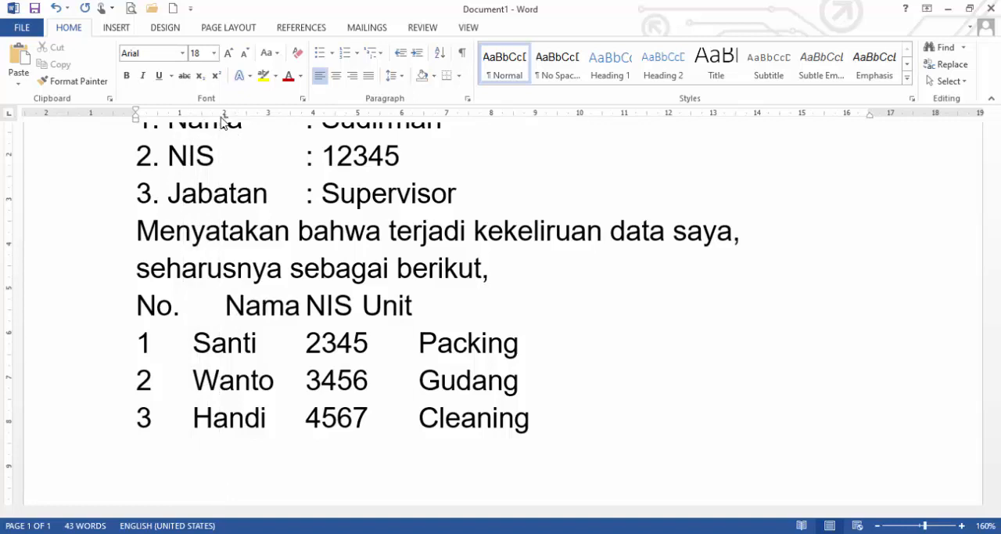
pyautogui.click(308, 306)
pyautogui.moveTo(313, 117); pyautogui.dragTo(434, 128)
pyautogui.click(537, 313)
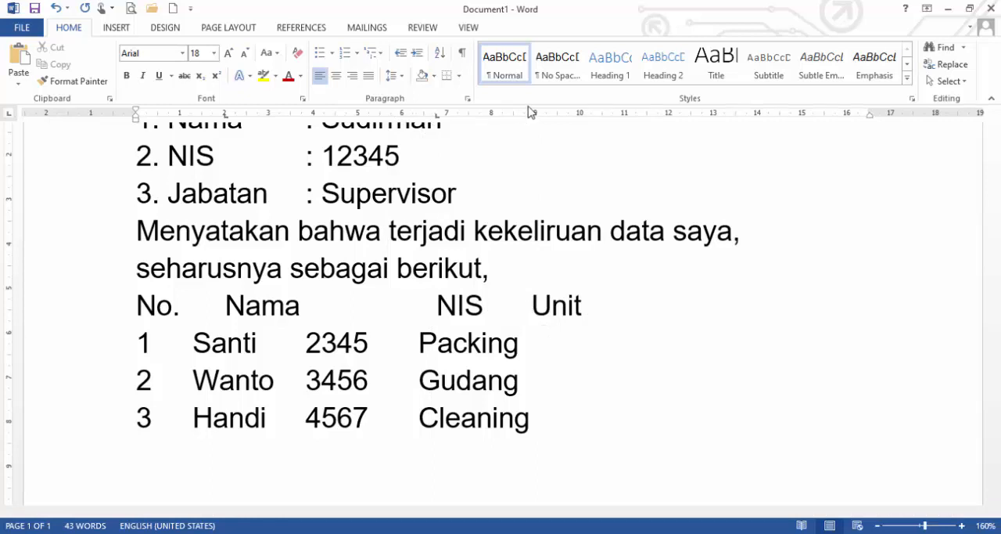
pyautogui.press('BackSpace')
pyautogui.moveTo(570, 116); pyautogui.dragTo(602, 120)
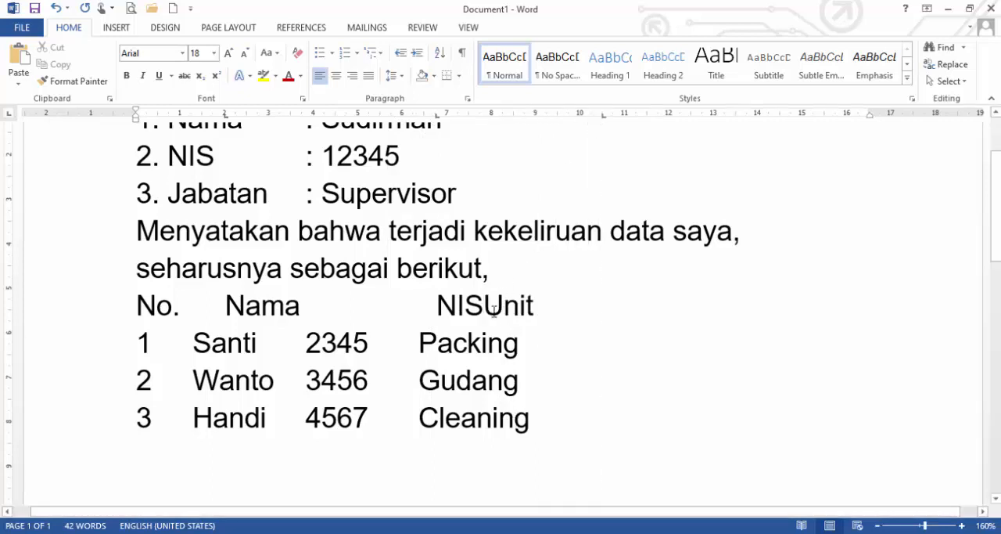
pyautogui.press('Tab')
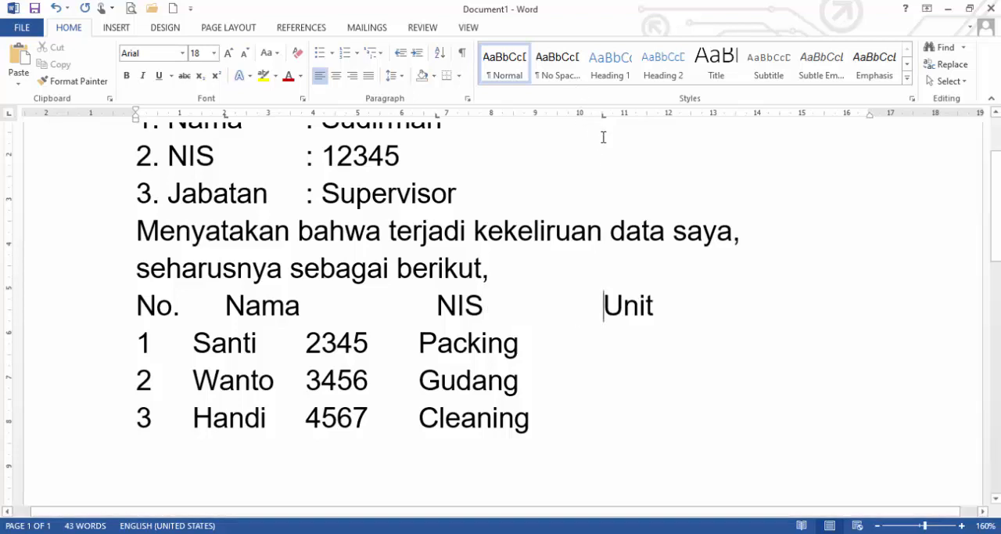
# Insert a line below the header and enter tab-separated row 1 with the person's name, NIS number and unit Packing.
pyautogui.click(194, 342)
pyautogui.click(135, 344)
pyautogui.press('Return')
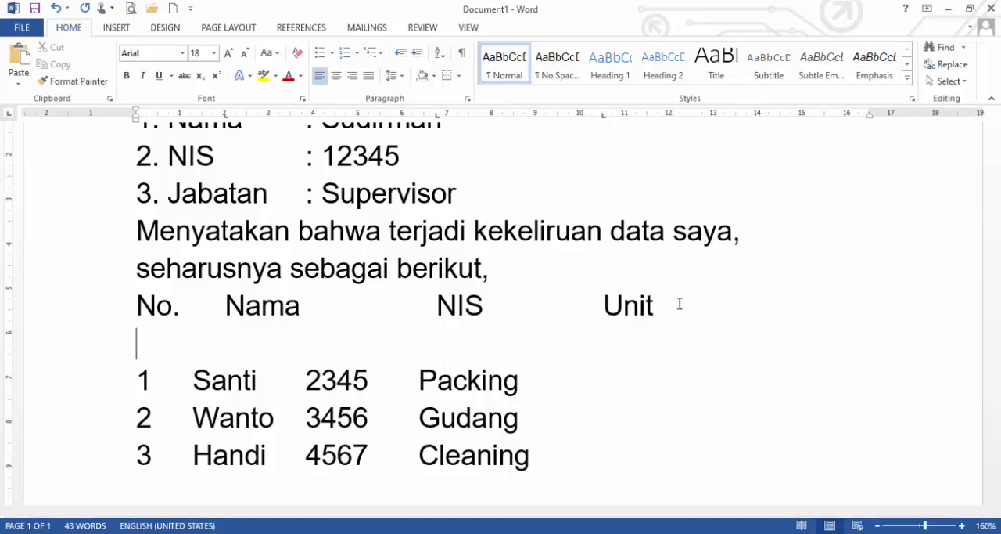
pyautogui.write('1')
pyautogui.press('Tab')
pyautogui.write('Sa')
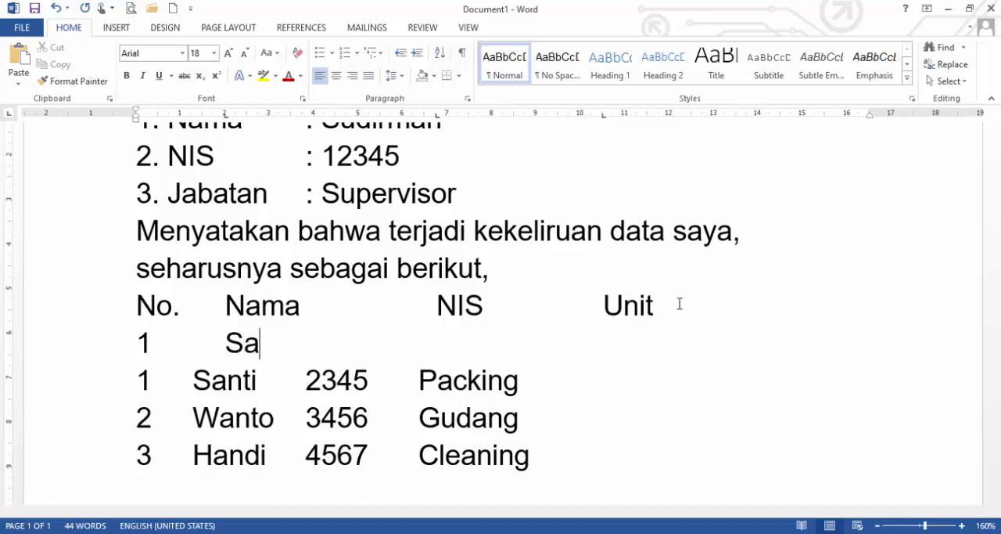
pyautogui.write('nti')
pyautogui.press('Tab')
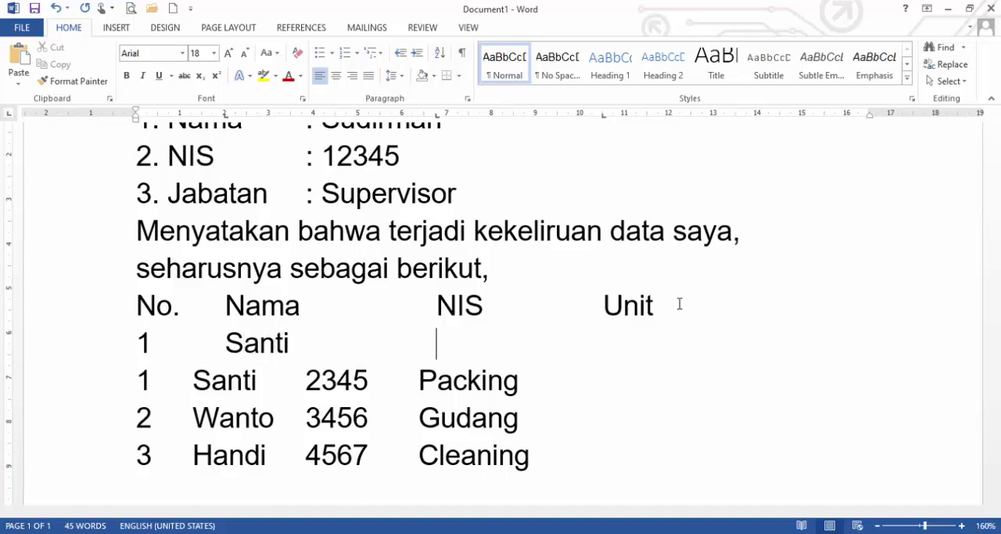
pyautogui.write('2345')
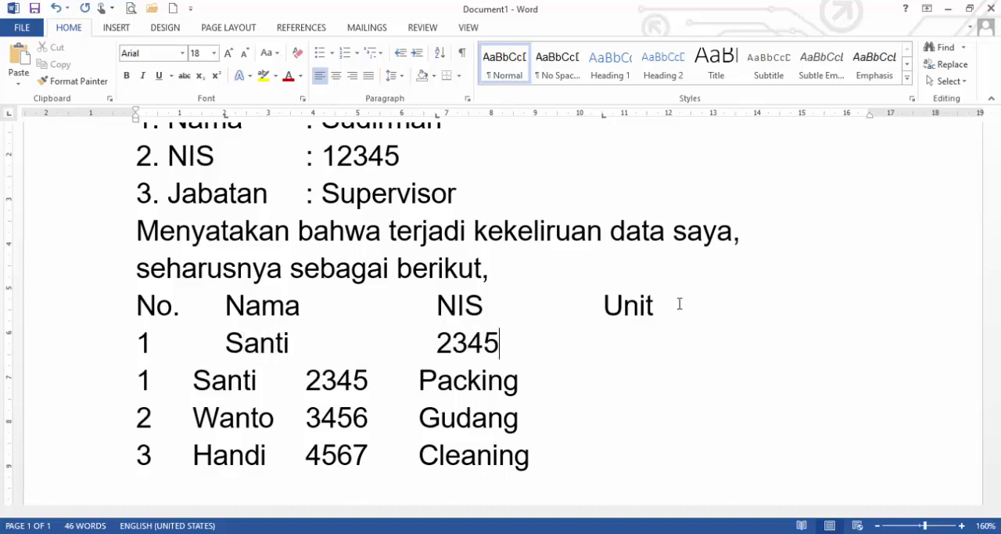
pyautogui.press('Tab')
pyautogui.write('Pa')
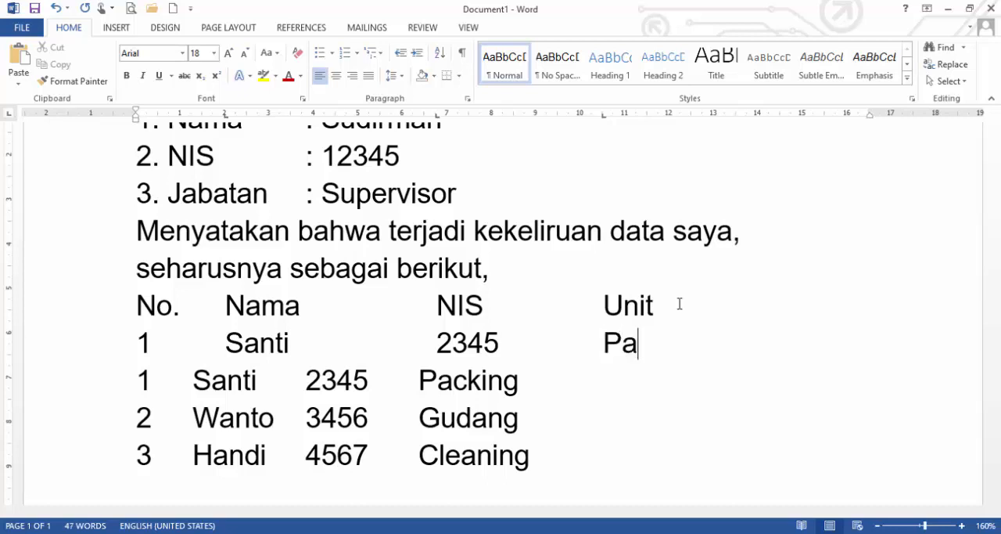
pyautogui.write('cking')
pyautogui.press('Return')
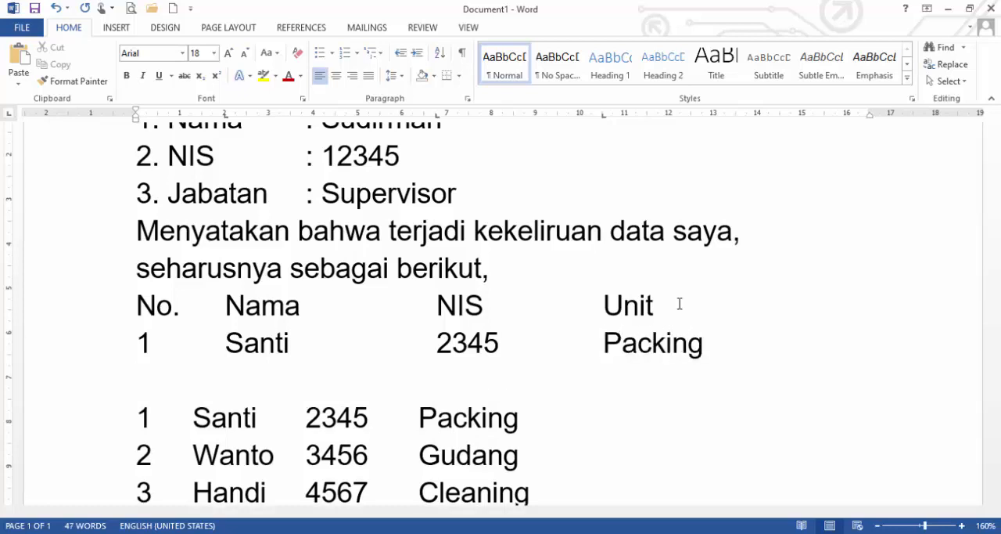
# Enter tab-separated row 2 below it with the person's name, NIS number and unit Gudang.
pyautogui.write('2')
pyautogui.press('Tab')
pyautogui.write('Wanto')
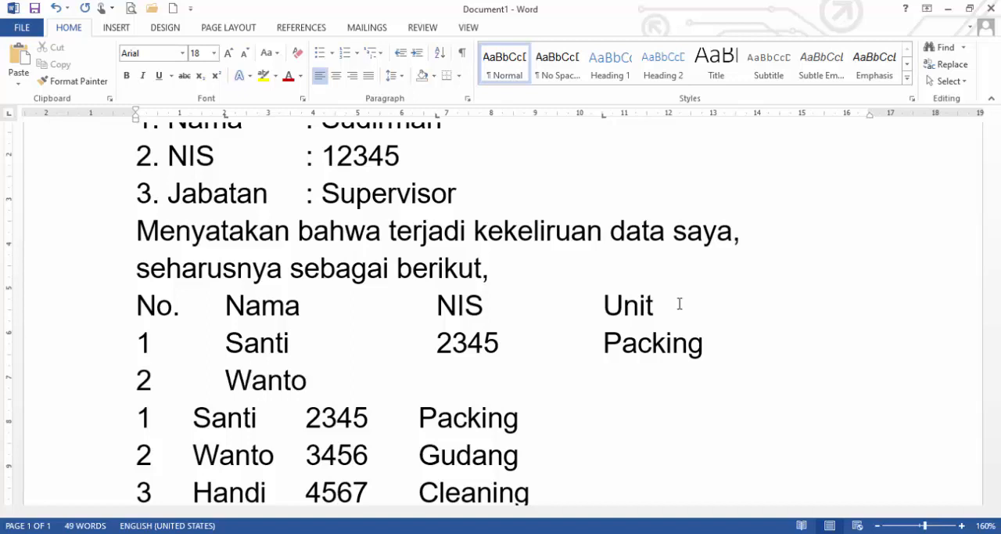
pyautogui.press('Tab')
pyautogui.write('3456')
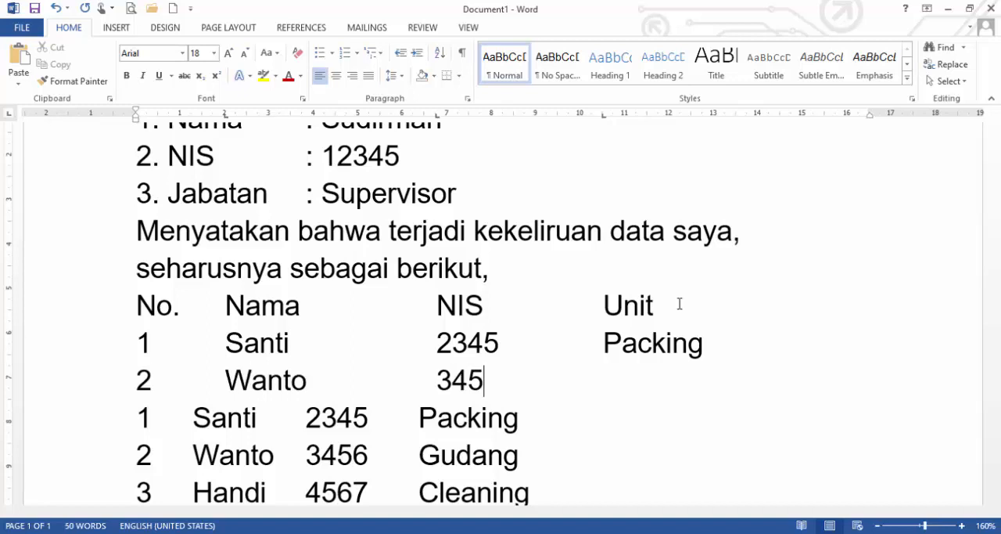
pyautogui.press('Tab')
pyautogui.write('Gudang')
pyautogui.press('Return')
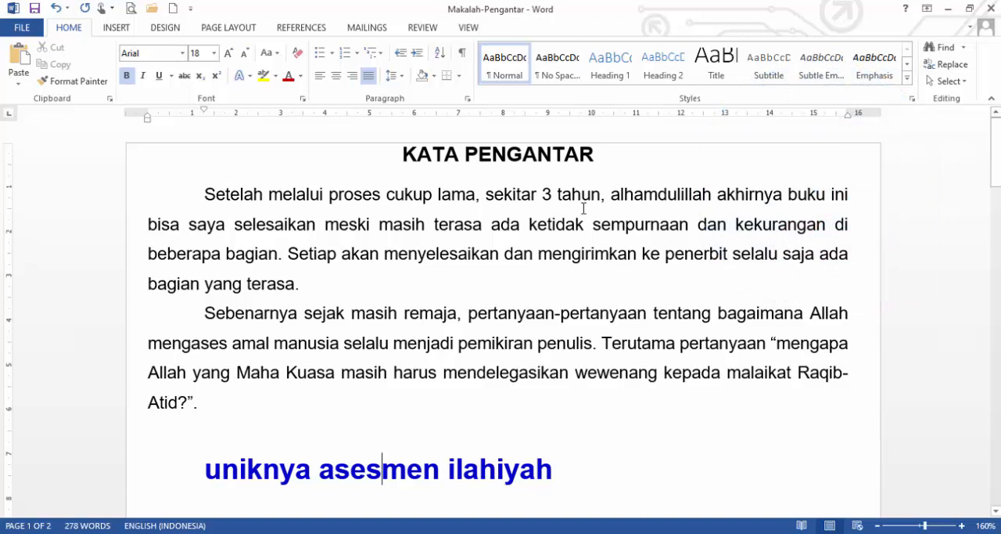
# In the Makalah-Pengantar document, cycle the title KATA PENGANTAR through left, centred, right and justified alignment.
pyautogui.moveTo(353, 163); pyautogui.dragTo(636, 148)
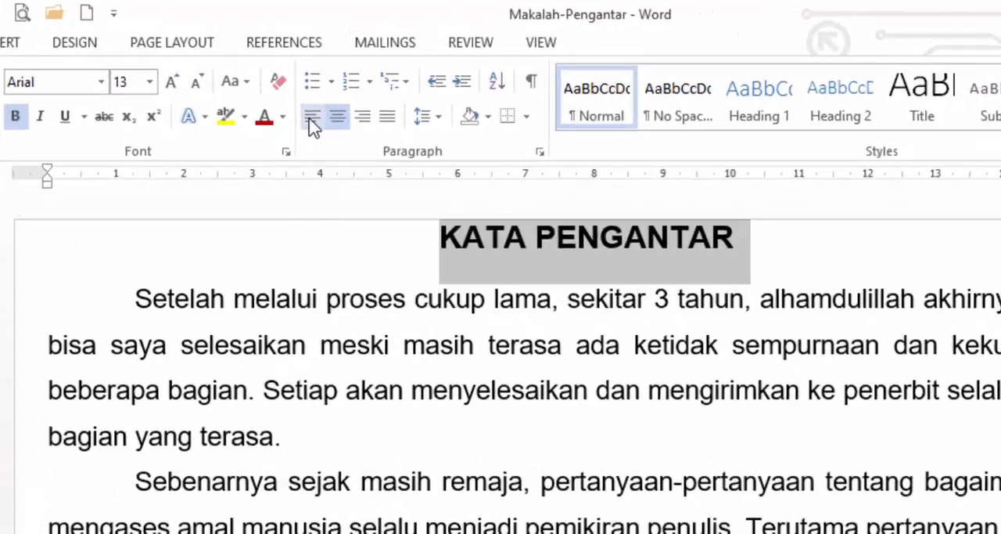
pyautogui.click(320, 77)
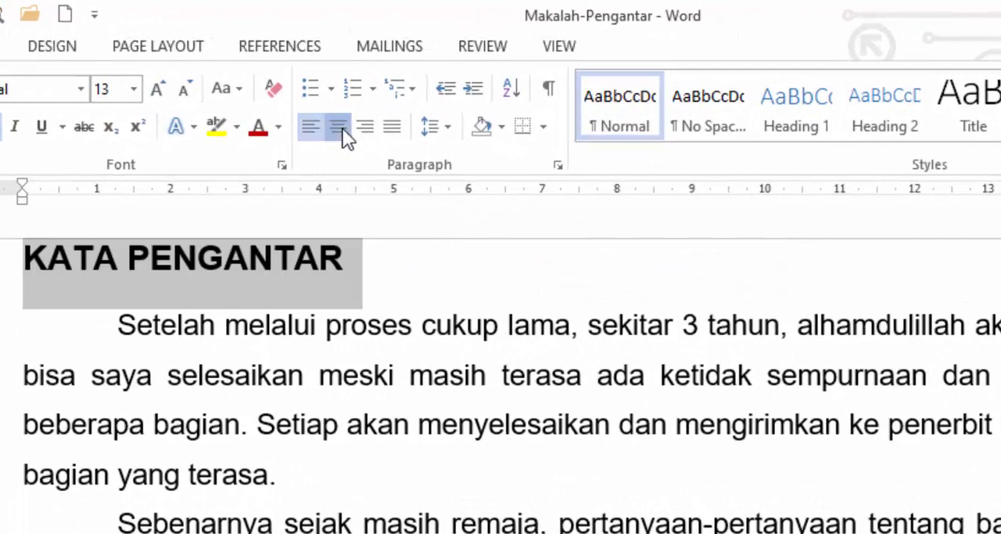
pyautogui.click(339, 126)
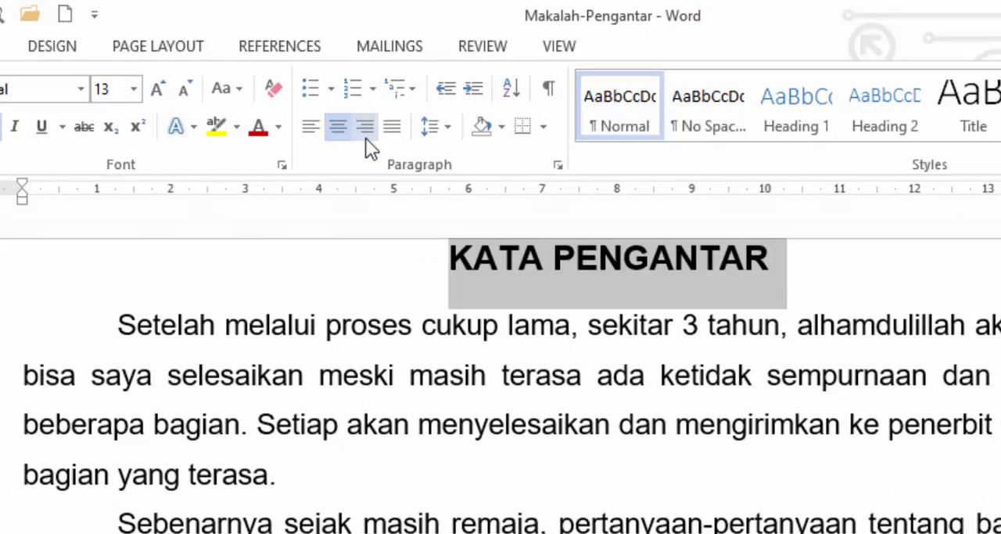
pyautogui.click(366, 127)
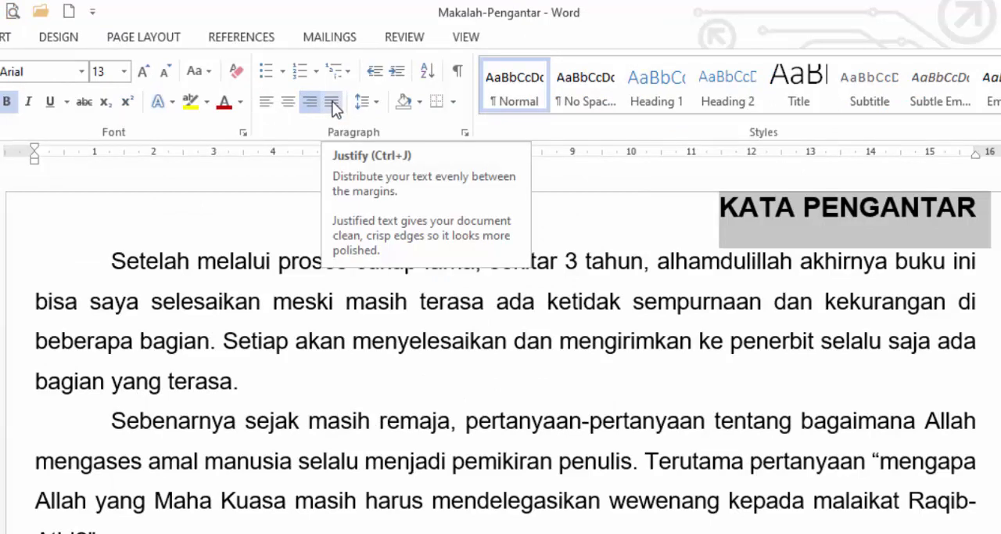
pyautogui.click(333, 102)
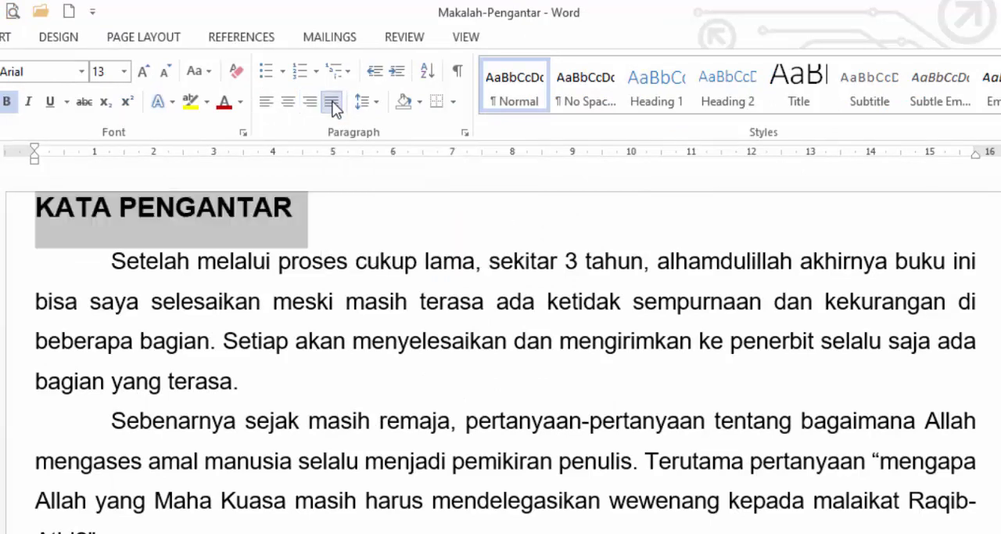
# Realign the title KATA PENGANTAR as centred, left-aligned and finally right-aligned.
pyautogui.hotkey('ctrl', 'e')
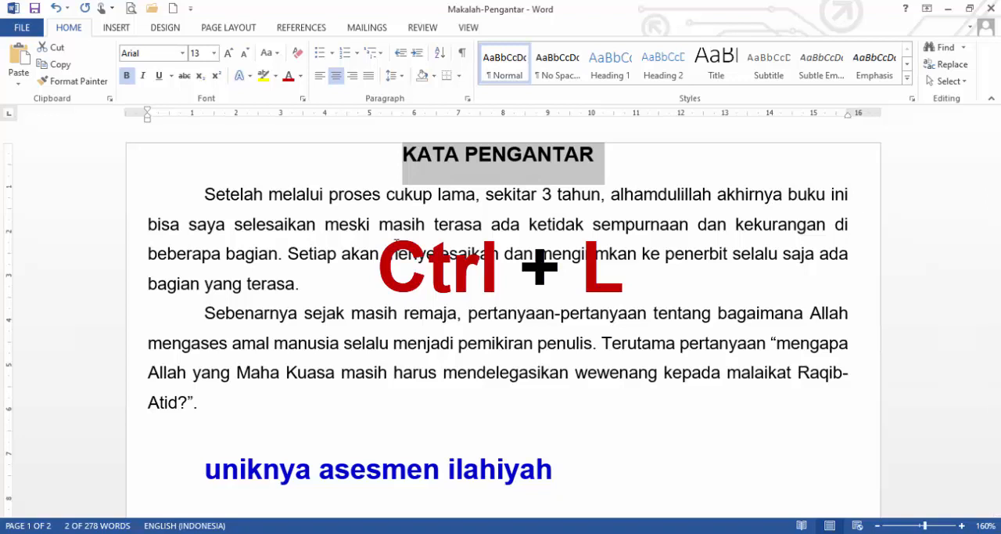
pyautogui.hotkey('ctrl', 'l')
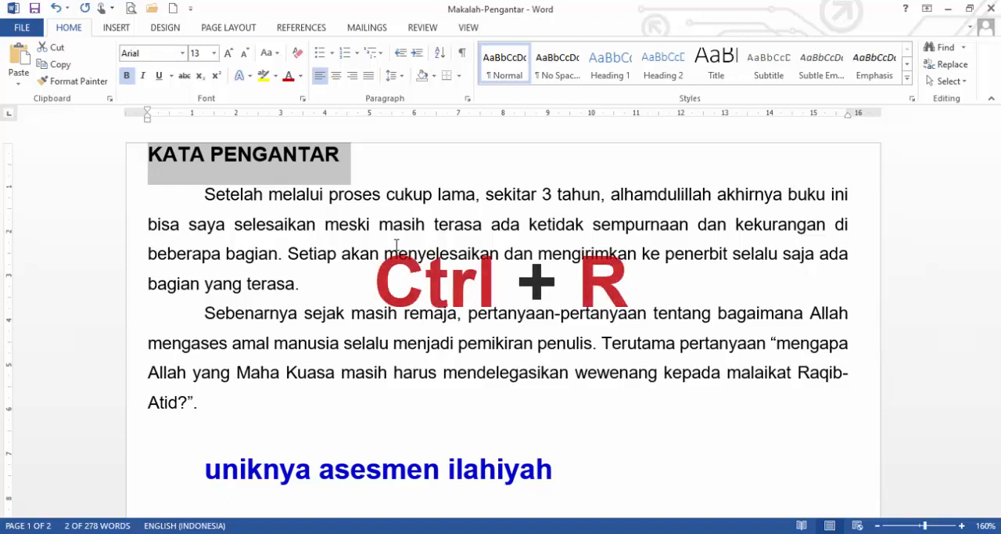
pyautogui.hotkey('ctrl', 'r')
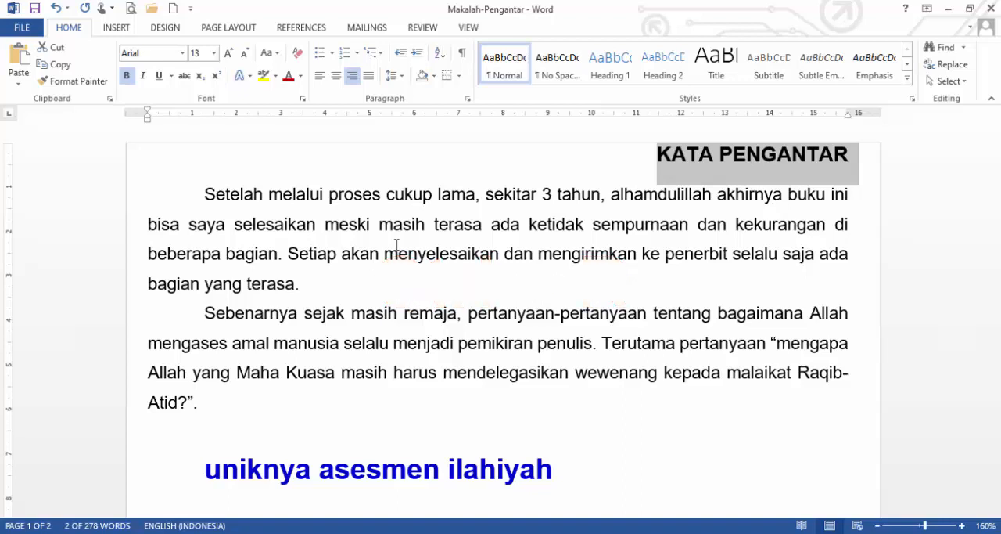
# Centre the title KATA PENGANTAR.
pyautogui.hotkey('ctrl', 'e')
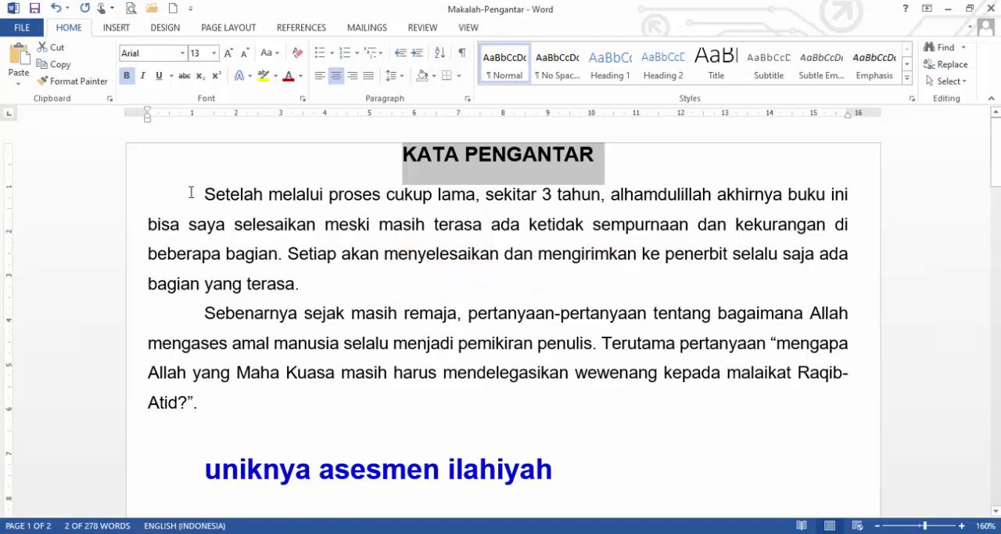
# Cycle the first body paragraph, starting "Setelah melalui proses", through left, right and centred alignment, finishing with justified.
pyautogui.moveTo(205, 195); pyautogui.dragTo(315, 284)
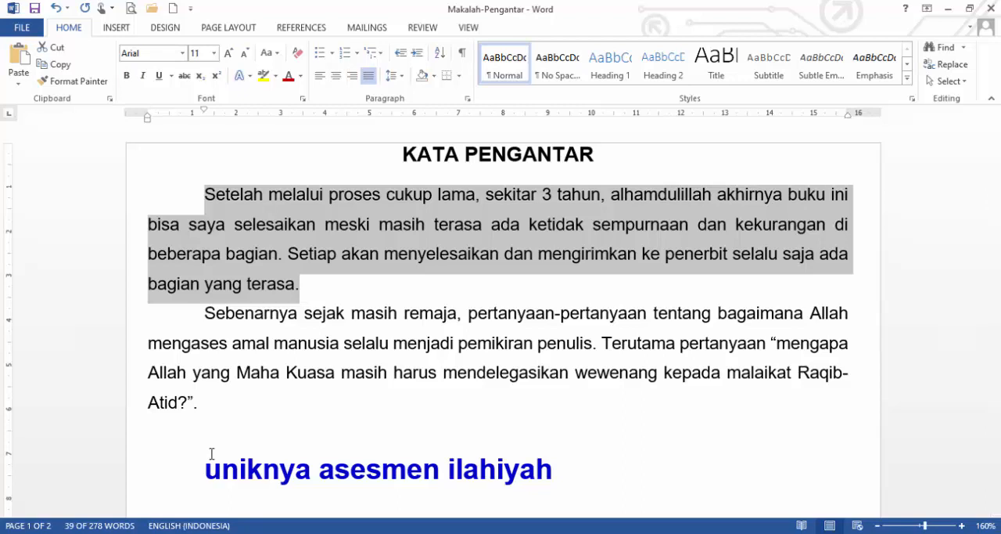
pyautogui.hotkey('ctrl', 'l')
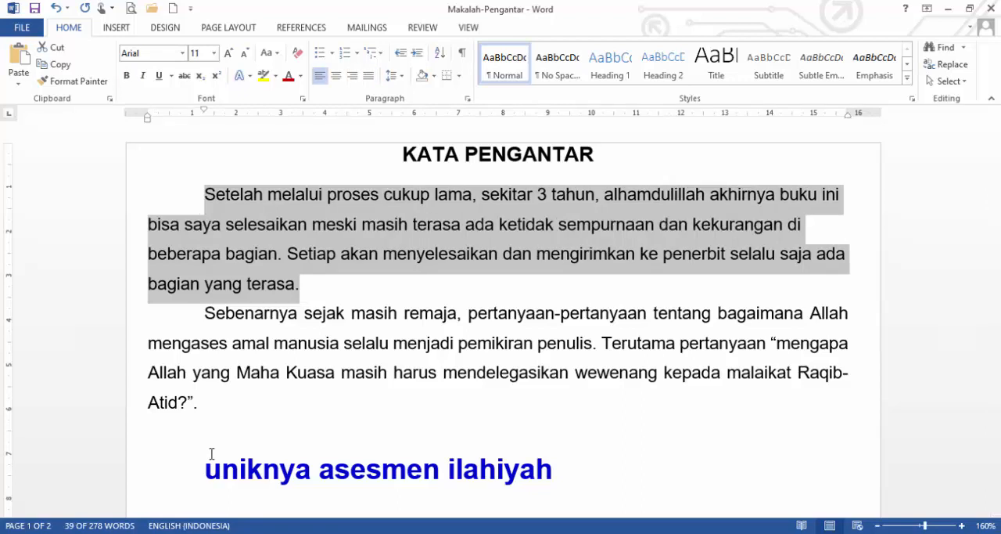
pyautogui.hotkey('ctrl', 'r')
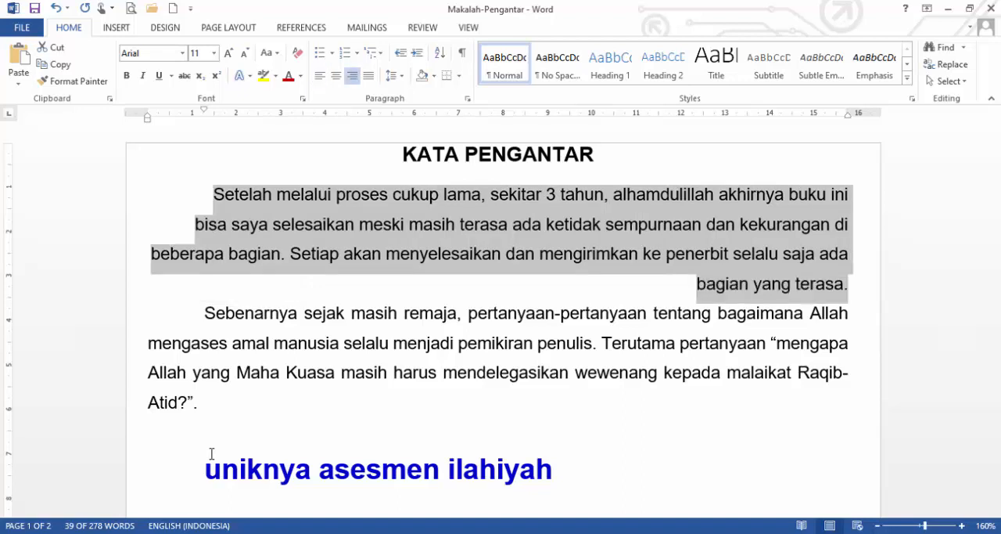
pyautogui.hotkey('ctrl', 'e')
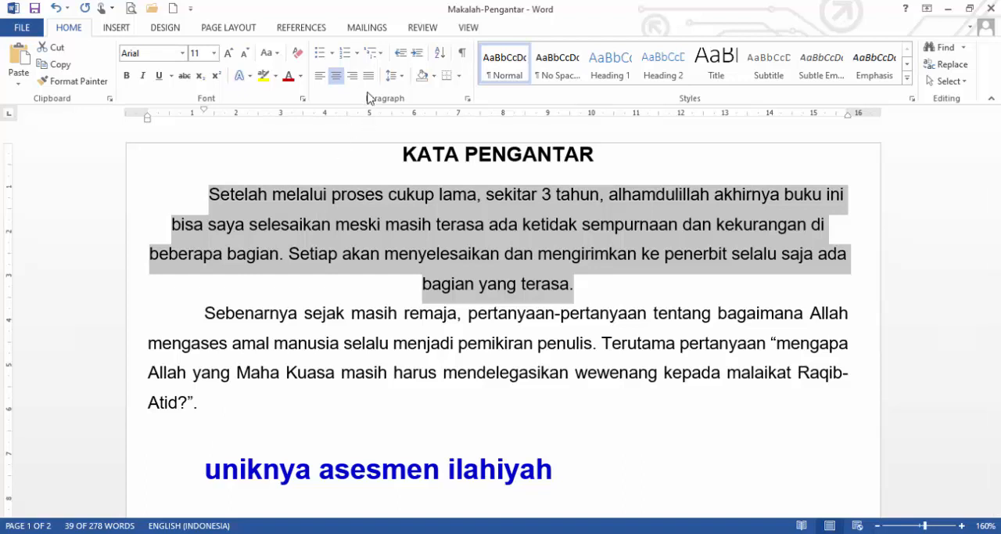
pyautogui.hotkey('ctrl', 'j')
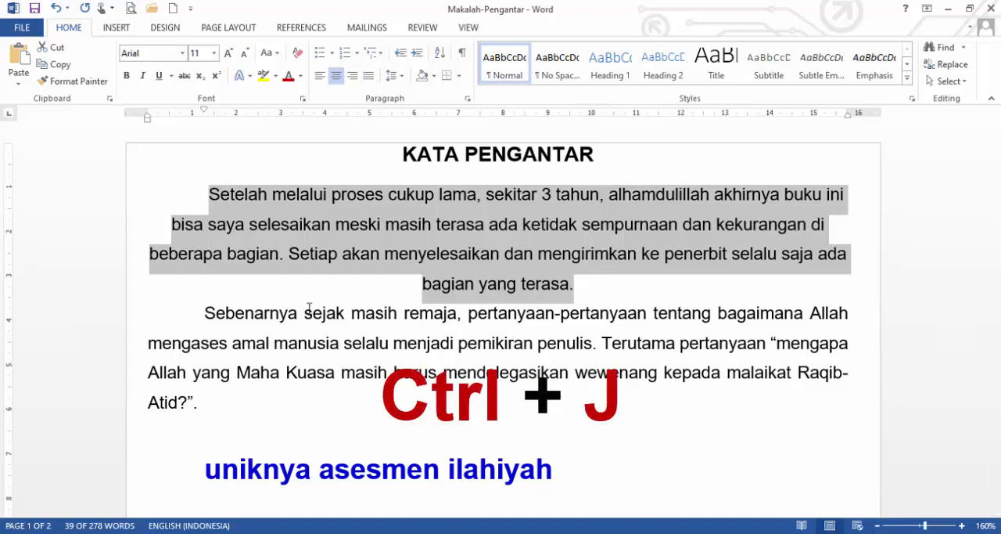
pyautogui.hotkey('ctrl', 'j')
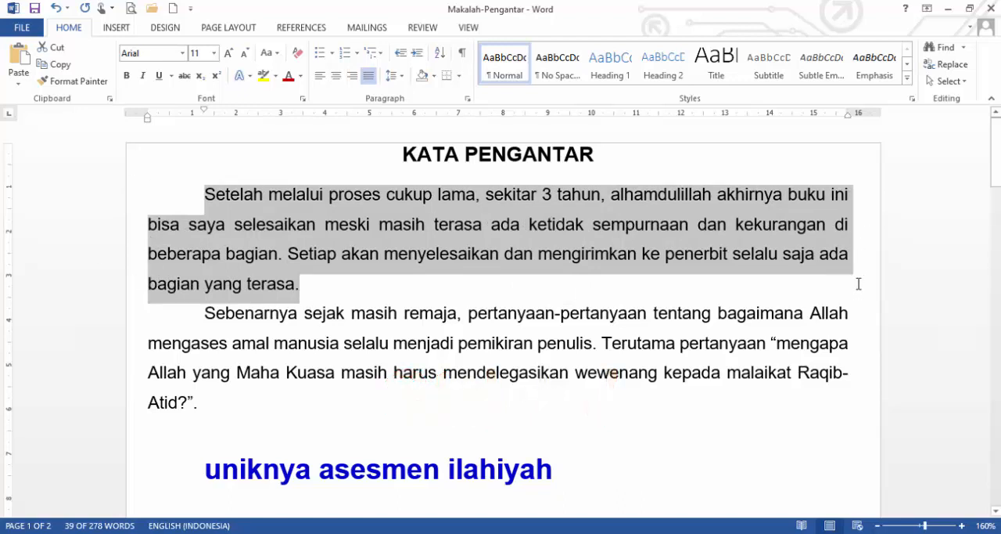
# Change the blue heading "uniknya asesmen ilahiyah" to UPPERCASE and return it to lowercase.
pyautogui.scroll(-3, 783, 327)
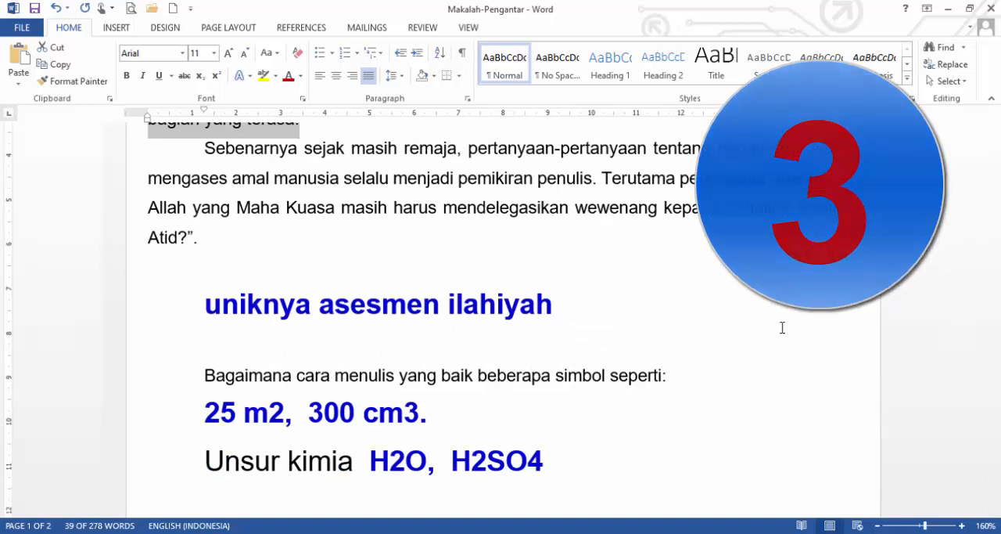
pyautogui.click(206, 307)
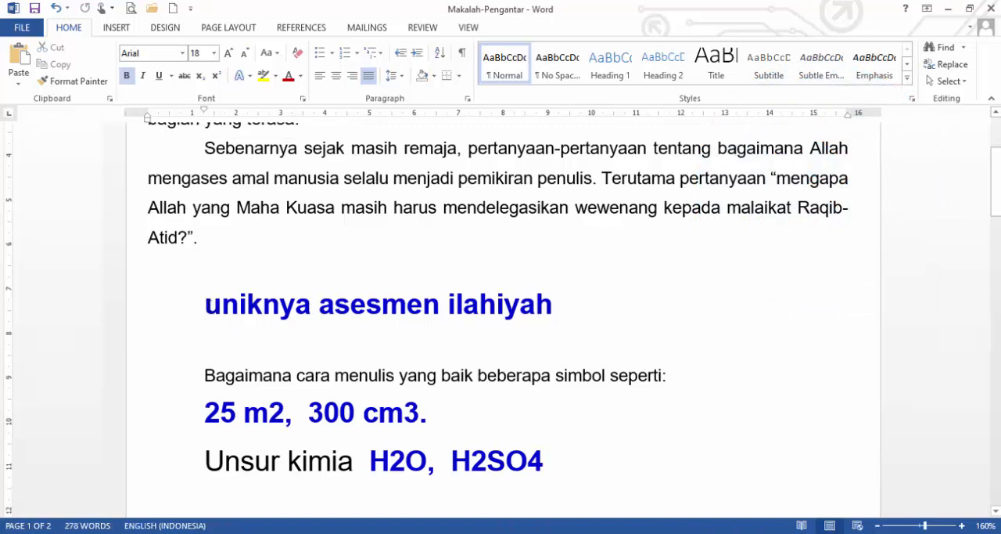
pyautogui.tripleClick(223, 311)
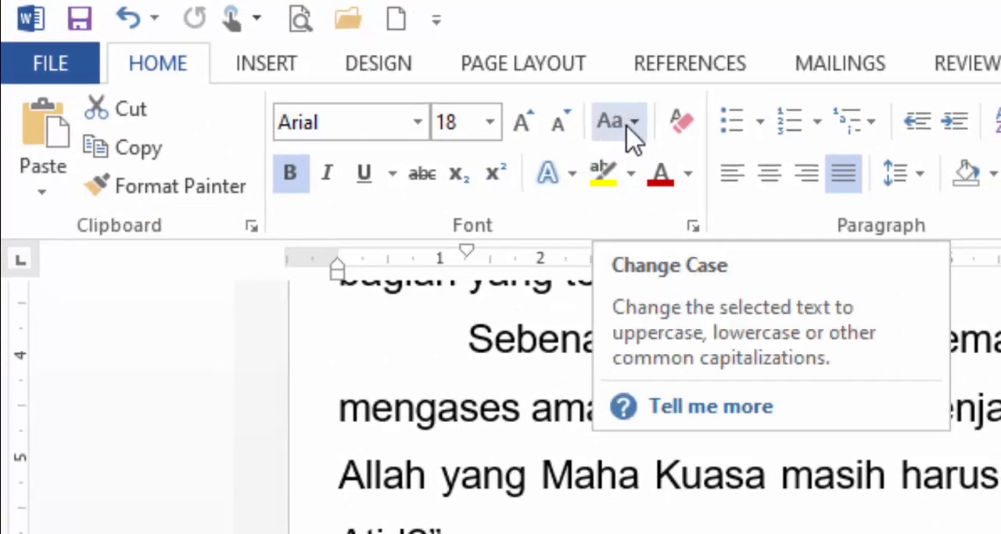
pyautogui.click(636, 126)
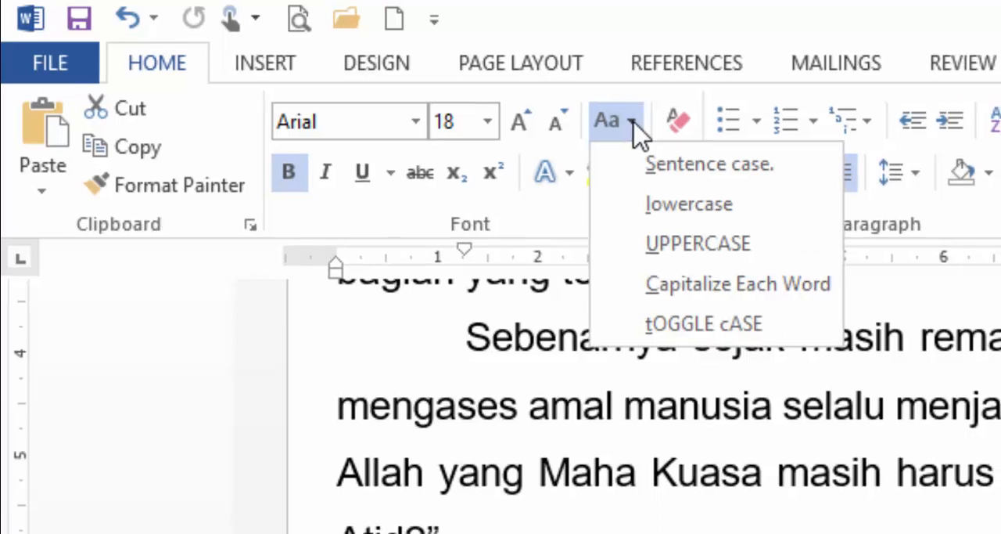
pyautogui.click(692, 243)
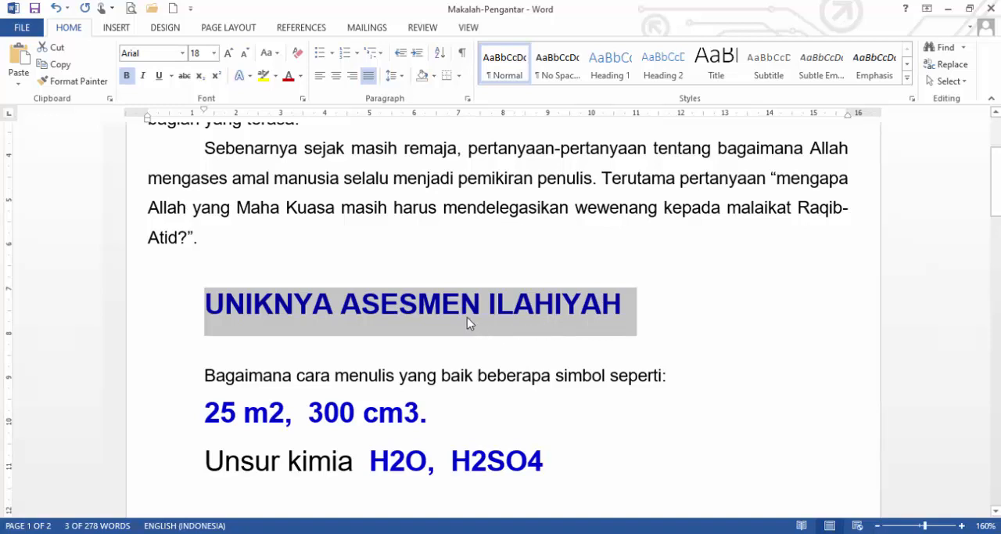
pyautogui.hotkey('shift', 'F3')
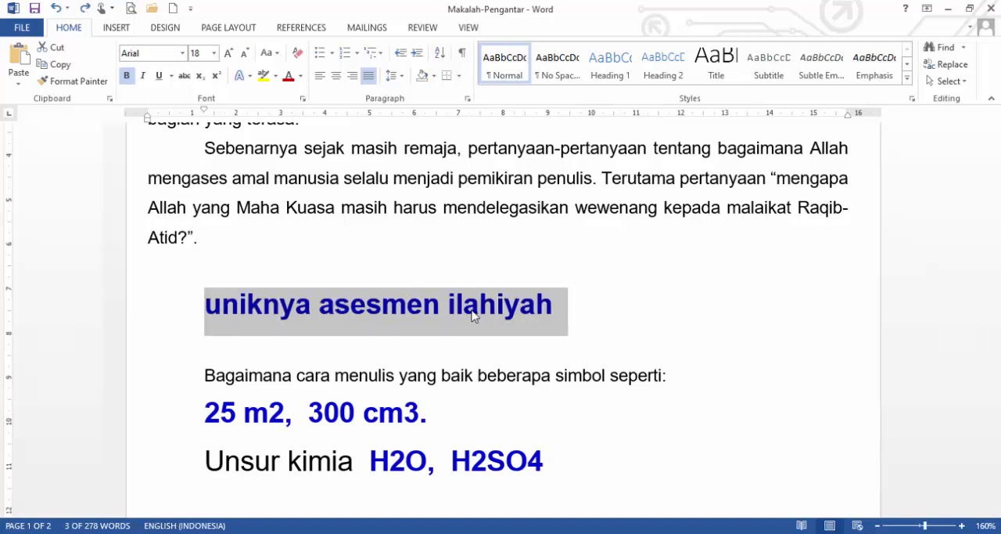
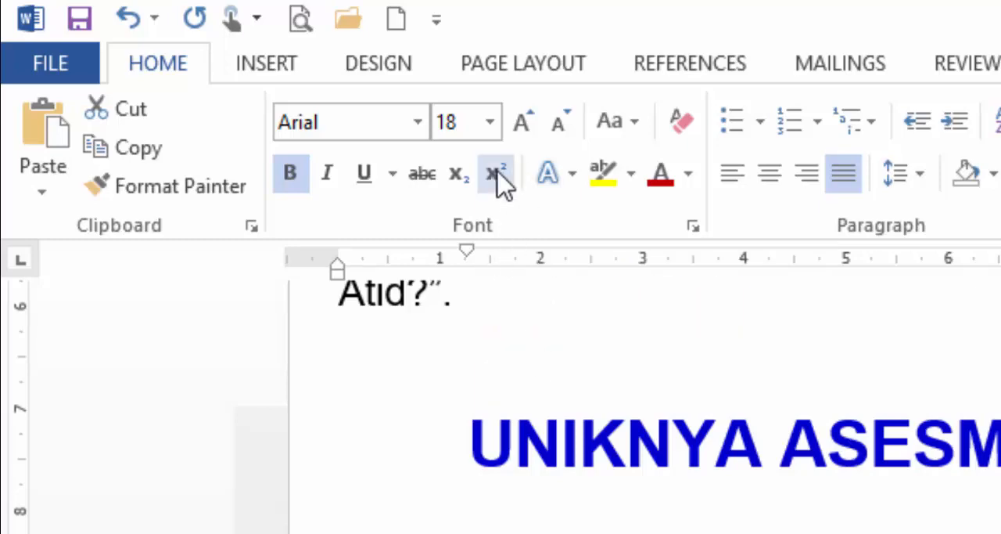
# Superscript the 2 in "25 m2" and the 3 in "300 cm3", and undo both changes.
pyautogui.click(497, 174)
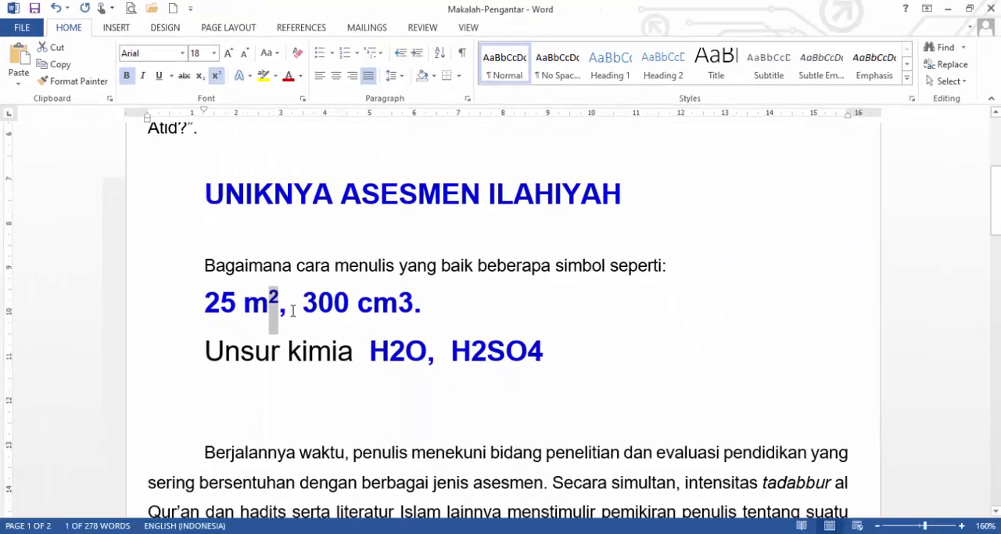
pyautogui.click(255, 316)
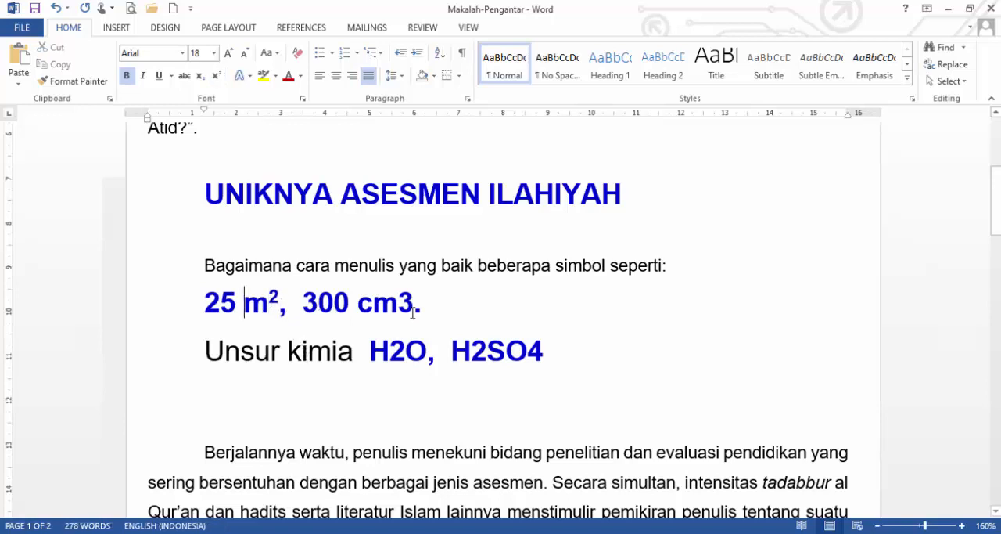
pyautogui.moveTo(399, 306); pyautogui.dragTo(416, 310)
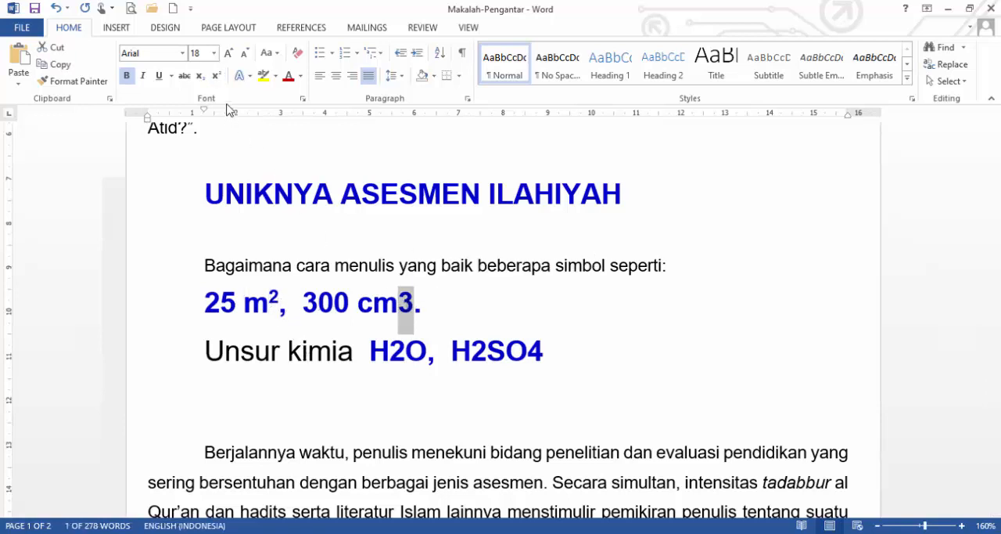
pyautogui.click(216, 75)
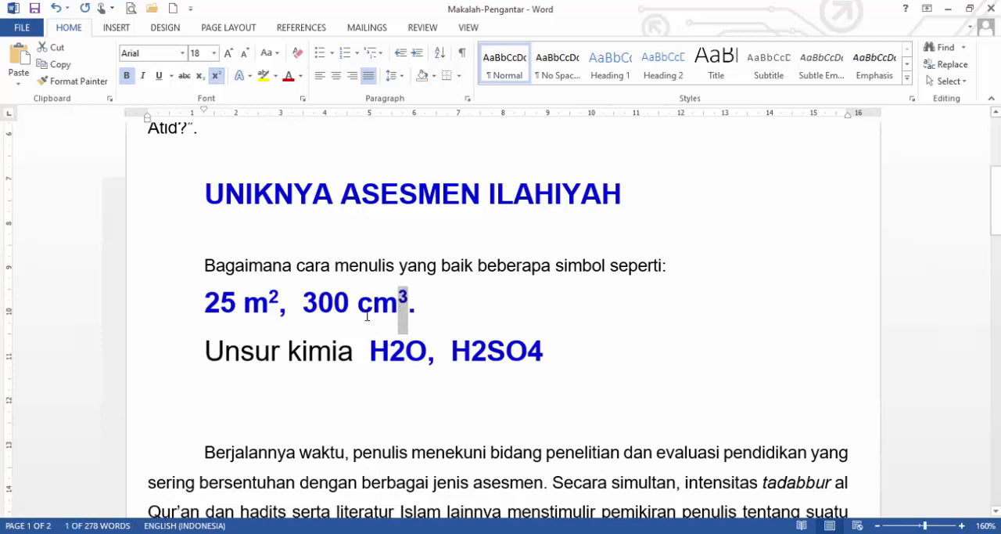
pyautogui.click(367, 315)
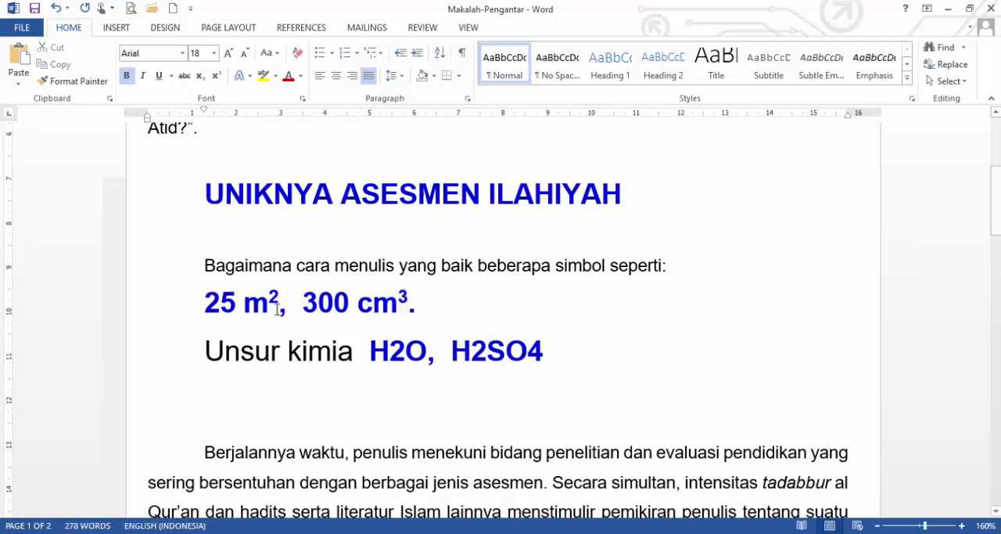
pyautogui.hotkey('ctrl', 'z')
pyautogui.hotkey('ctrl', 'z')
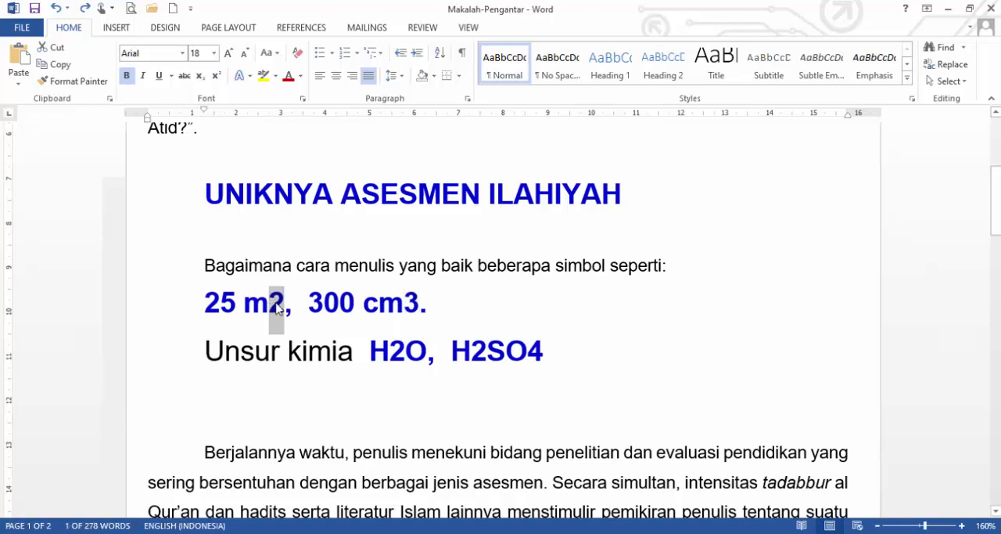
# Format the 2 in "25 m2" and the 3 in "300 cm3" as superscript.
pyautogui.click(291, 314)
pyautogui.moveTo(270, 312); pyautogui.dragTo(284, 313)
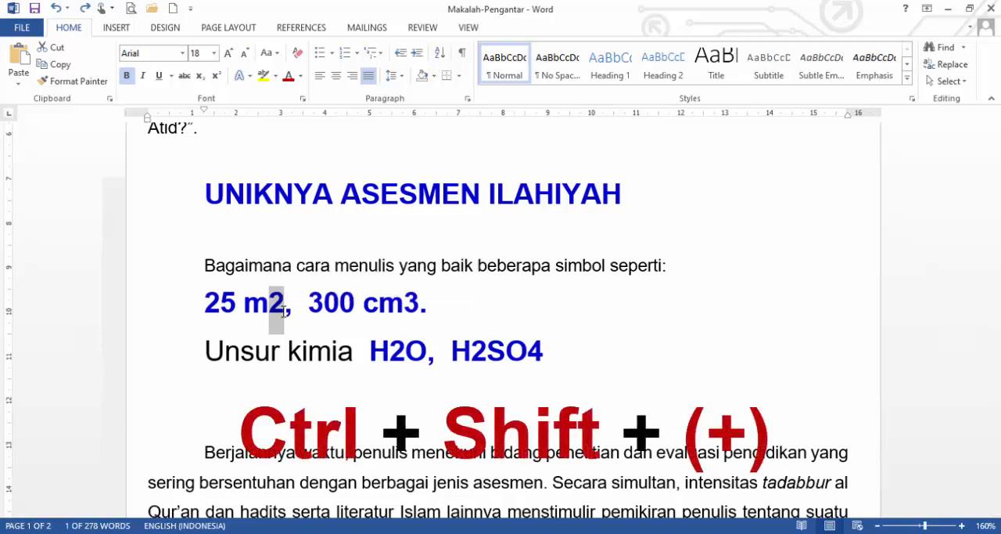
pyautogui.hotkey('ctrl', 'shift', '+')
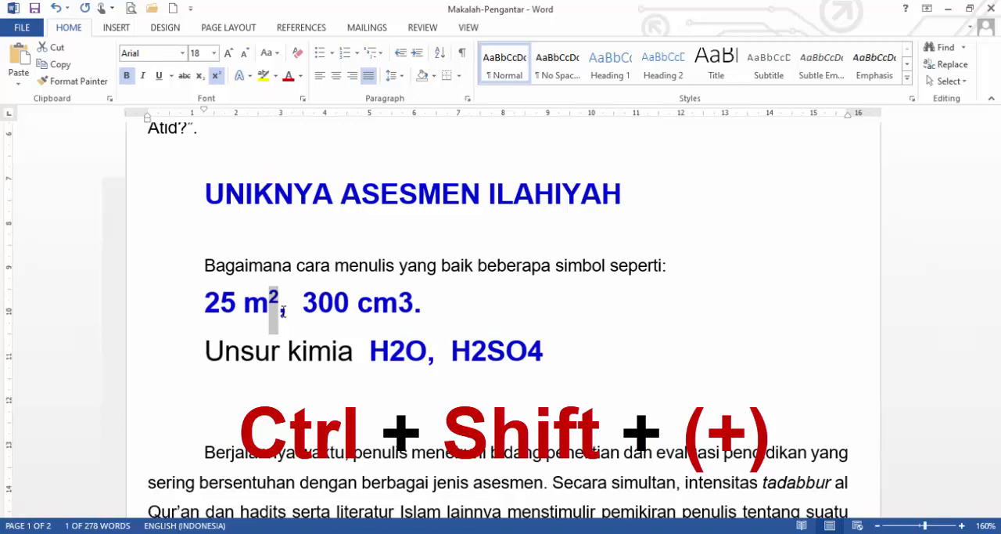
pyautogui.moveTo(398, 306); pyautogui.dragTo(413, 308)
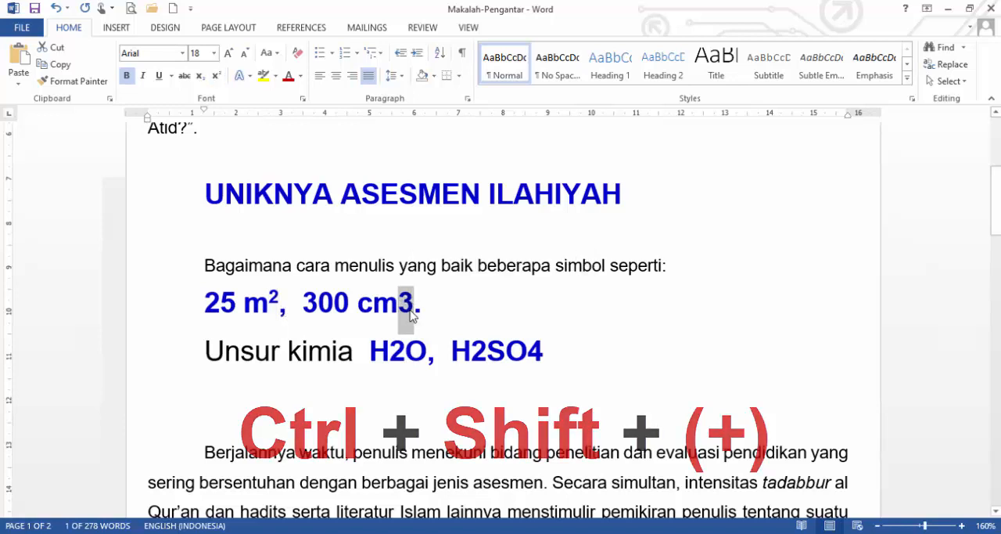
pyautogui.hotkey('ctrl', 'shift', '+')
pyautogui.click(352, 301)
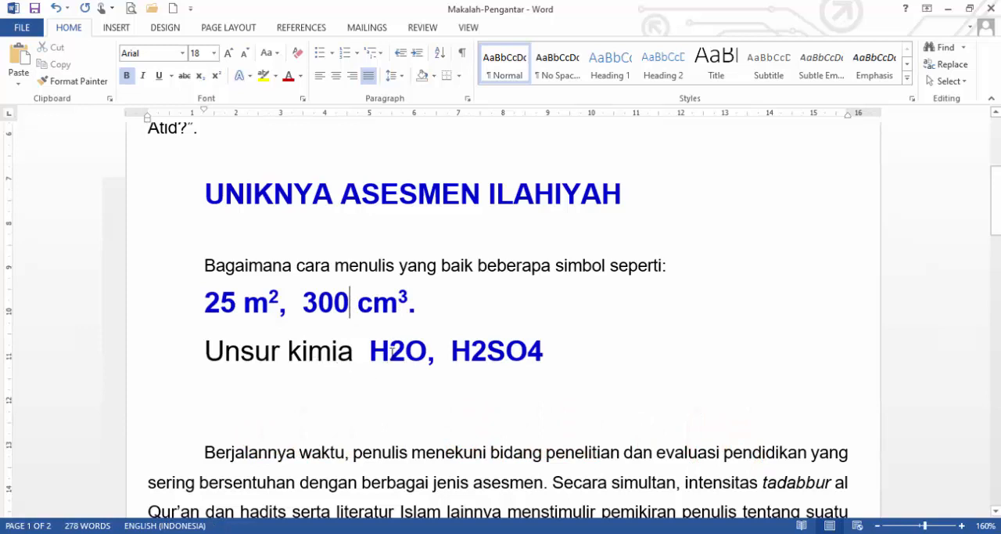
# Subscript the 2 in "H2O" and the 2 in "H2SO4", and undo both changes.
pyautogui.moveTo(390, 353); pyautogui.dragTo(403, 383)
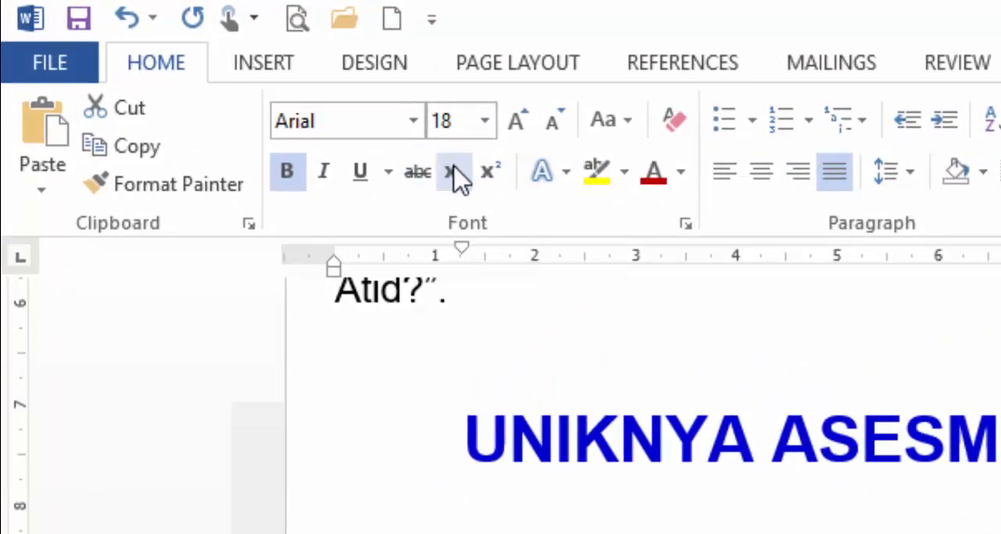
pyautogui.click(460, 175)
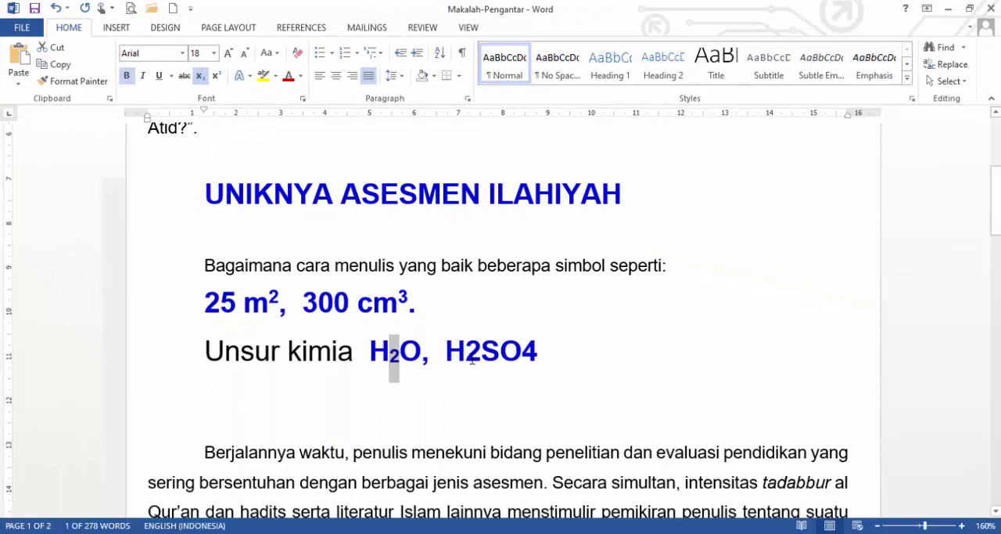
pyautogui.moveTo(468, 349); pyautogui.dragTo(478, 361)
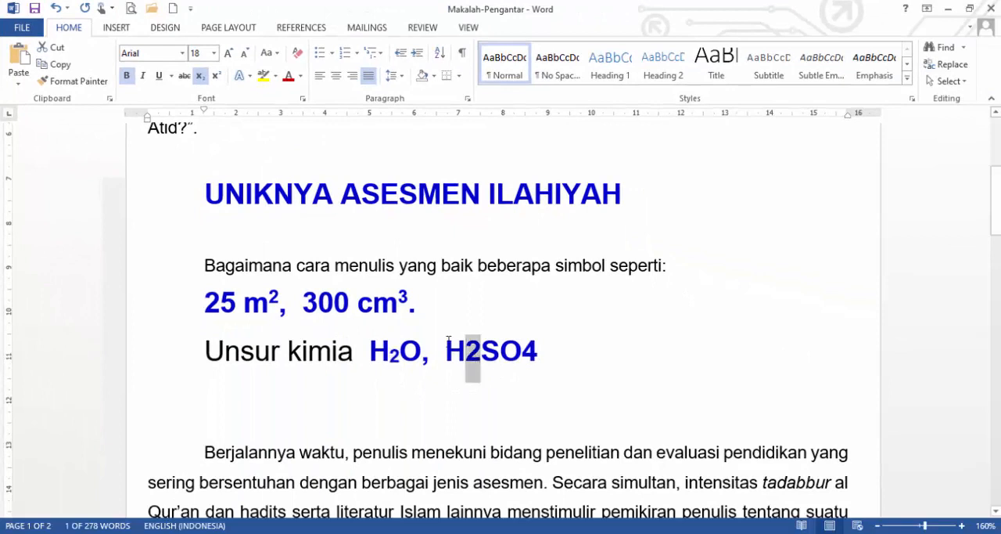
pyautogui.click(200, 75)
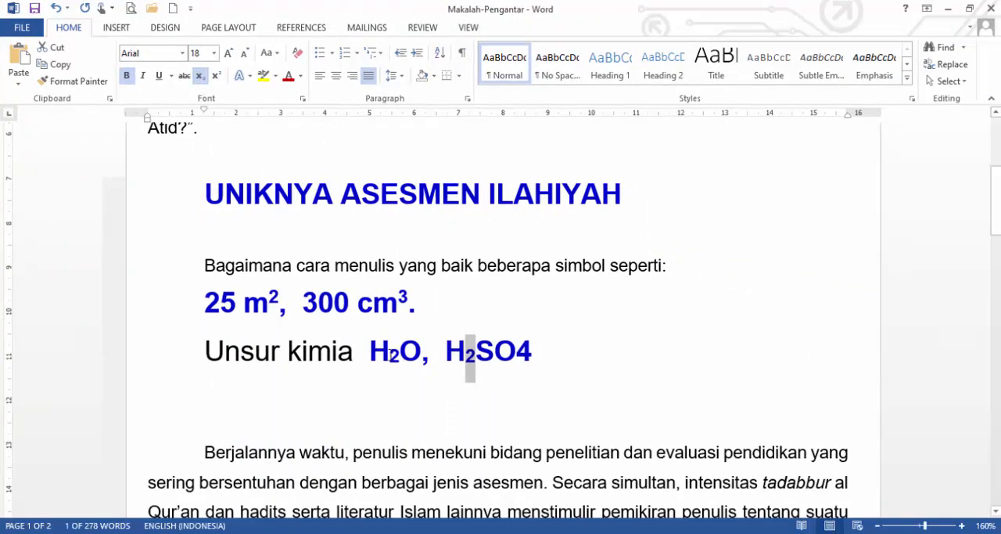
pyautogui.hotkey('ctrl', 'z')
pyautogui.hotkey('ctrl', 'z')
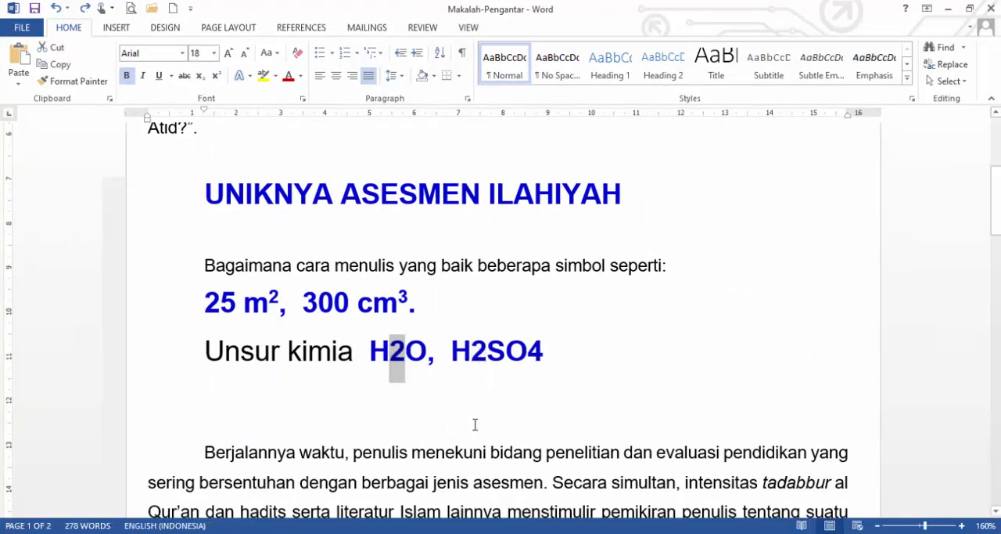
# Format the 2 in "H2O" and the 2 in "H2SO4" as subscript.
pyautogui.click(393, 358)
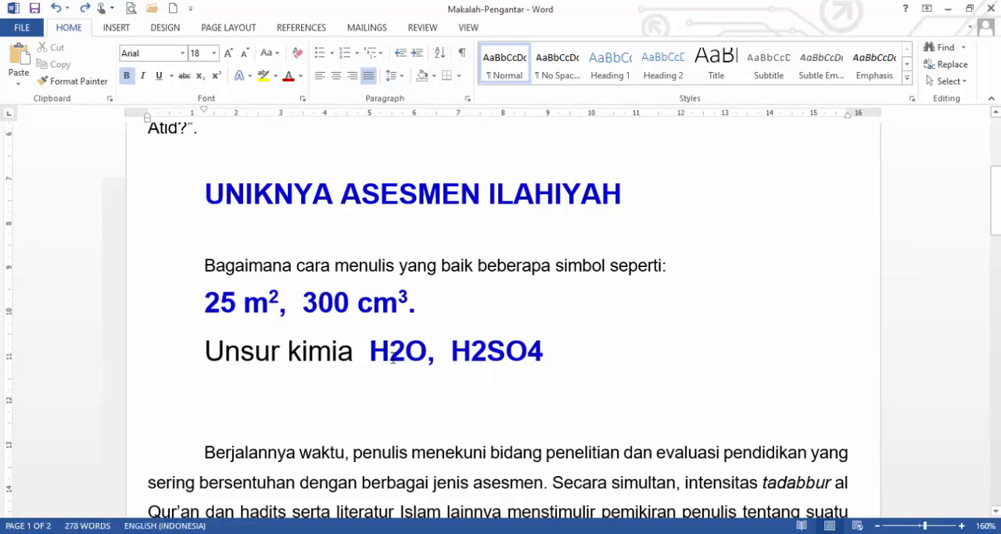
pyautogui.moveTo(393, 358); pyautogui.dragTo(407, 362)
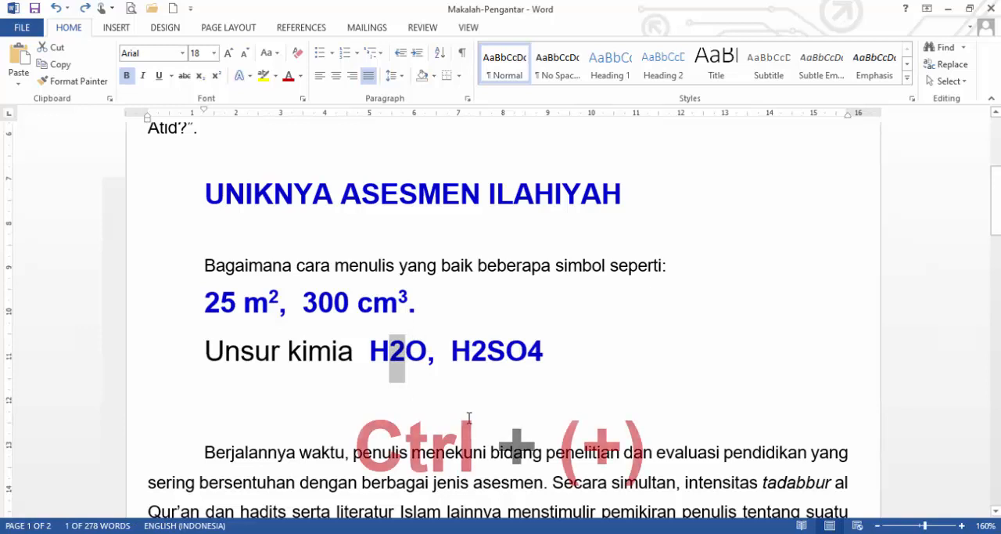
pyautogui.hotkey('ctrl', '=')
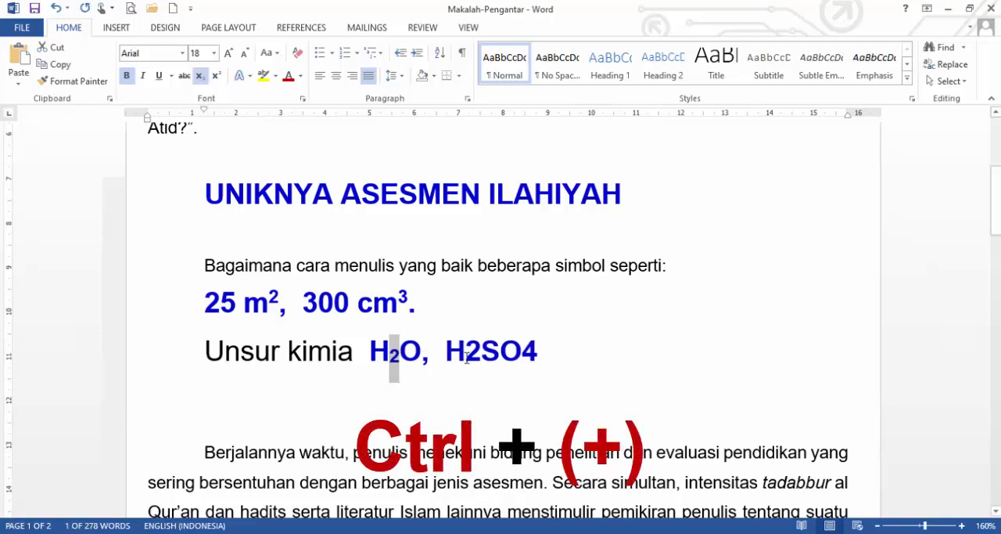
pyautogui.moveTo(467, 357); pyautogui.dragTo(476, 363)
pyautogui.hotkey('ctrl', '=')
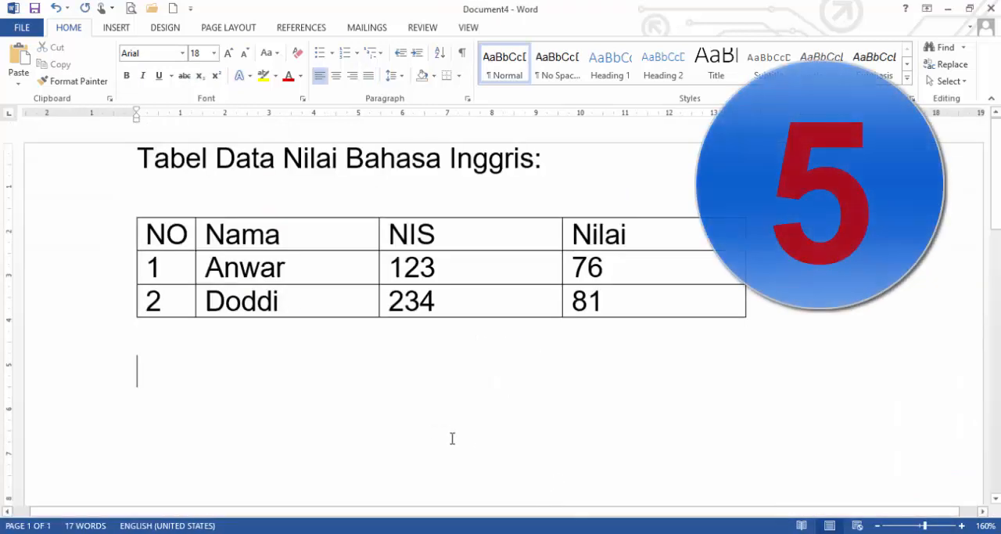
# Add two empty rows at the end of the table under "Tabel Data Nilai Bahasa Inggris".
pyautogui.moveTo(250, 533)
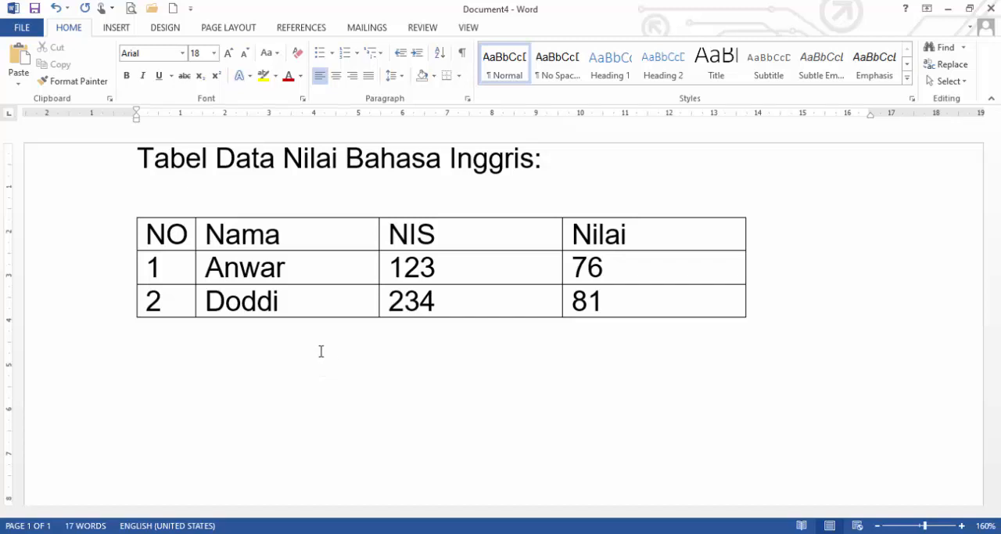
pyautogui.click(288, 240)
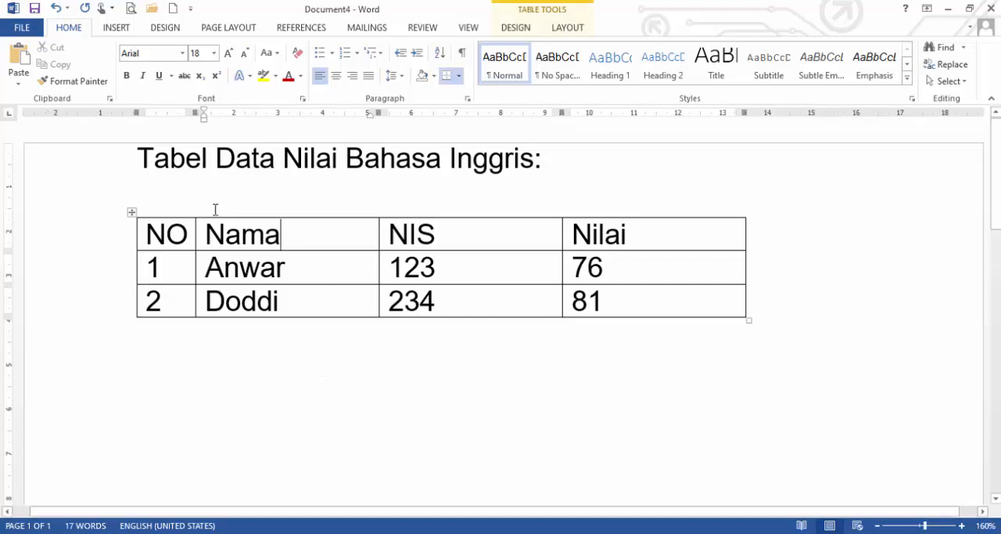
pyautogui.click(732, 266)
pyautogui.click(683, 298)
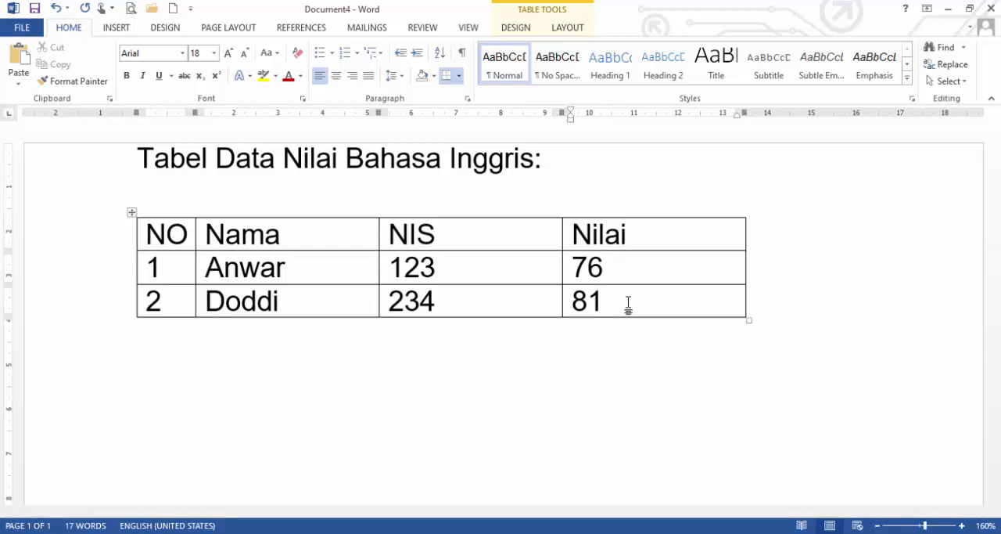
pyautogui.press('Tab')
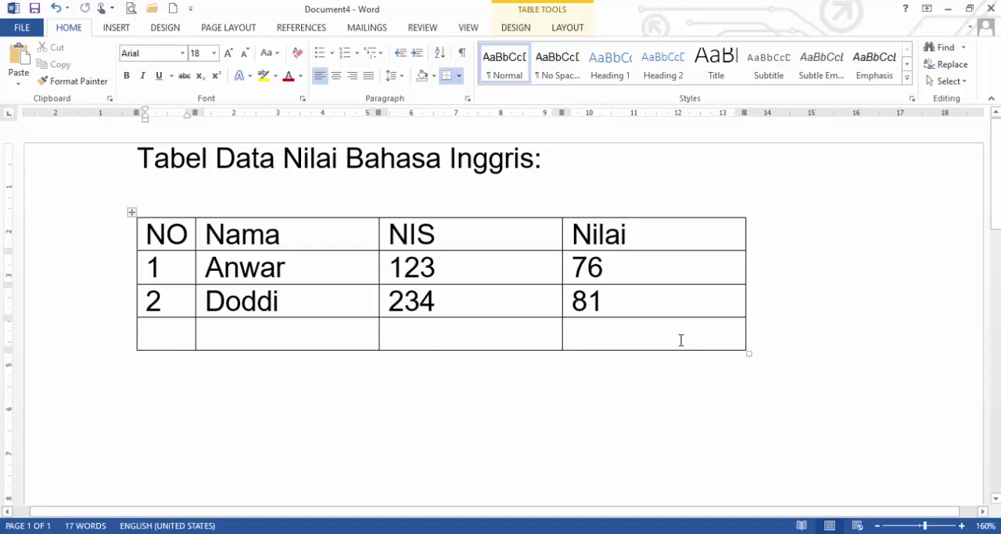
pyautogui.click(611, 334)
pyautogui.press('Tab')
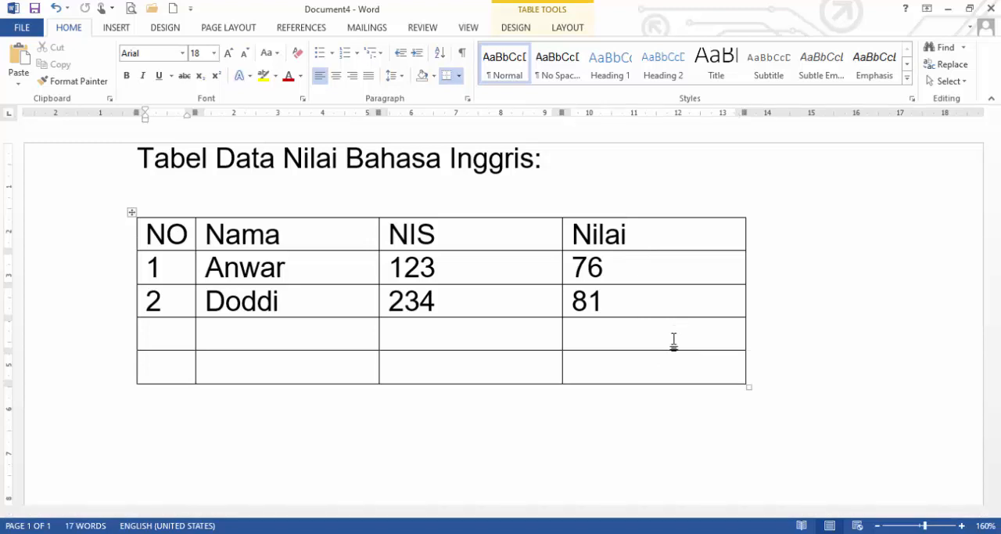
# Insert one more empty row directly after the table's last row, starting from outside its right border.
pyautogui.click(657, 366)
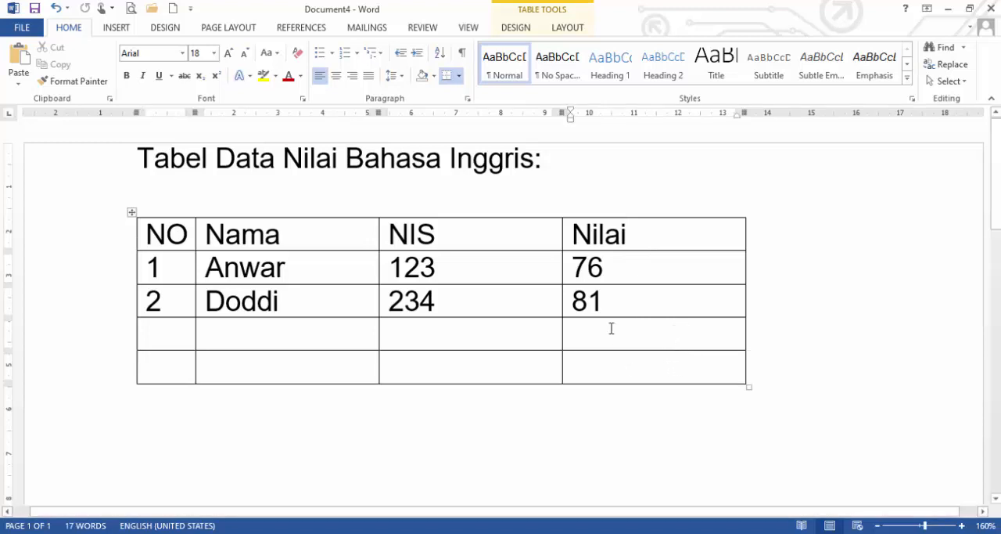
pyautogui.click(610, 330)
pyautogui.click(603, 368)
pyautogui.click(760, 363)
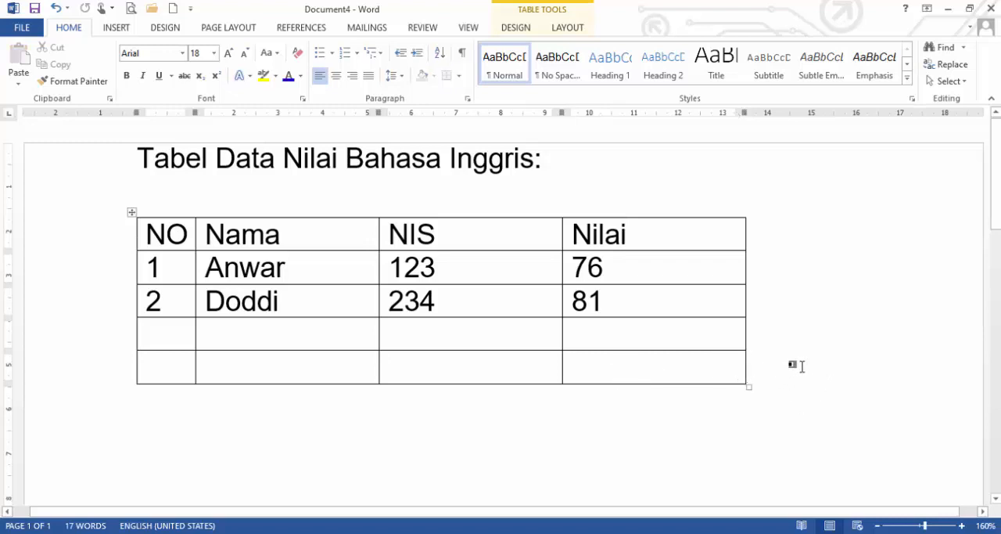
pyautogui.press('Return')
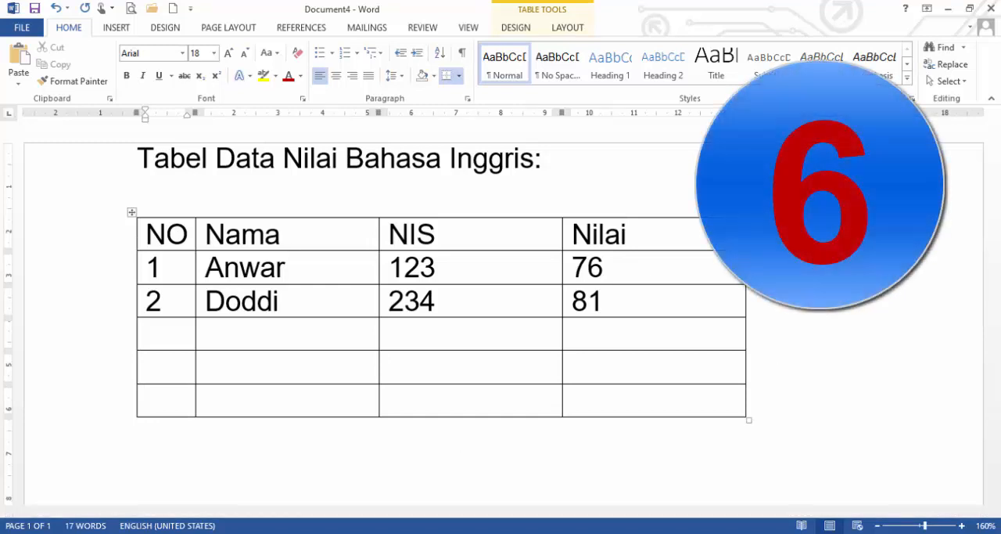
# Switch to Document5, which holds the score table with the empty NO column.
pyautogui.moveTo(261, 532)
pyautogui.click(683, 483)
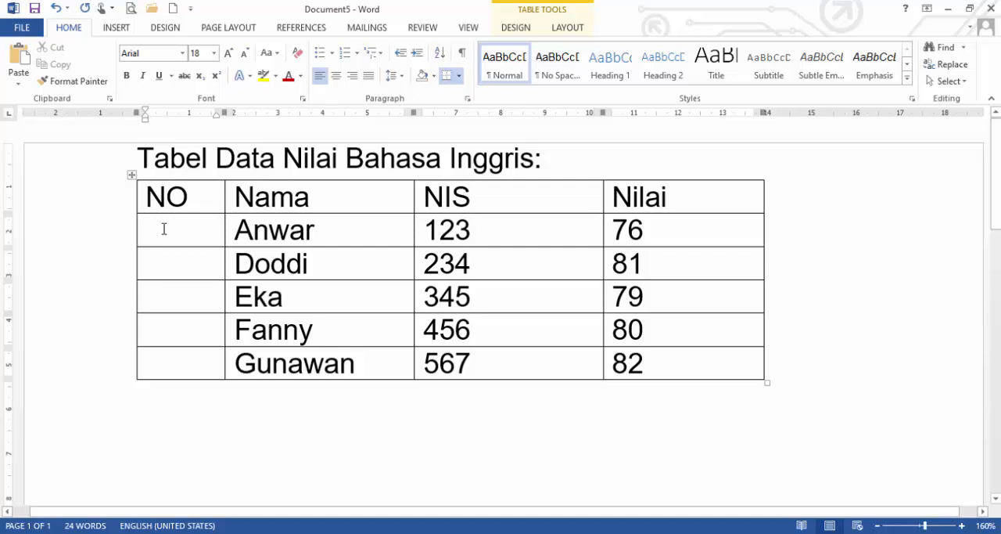
# Number the first rows of the NO column manually, starting with 1 and 2, and delete the entered numbers.
pyautogui.write('1')
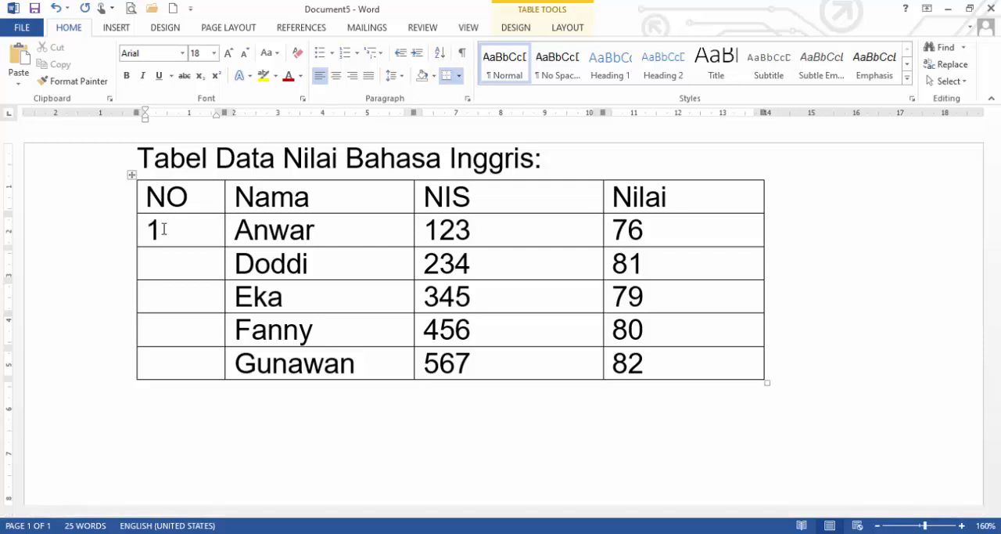
pyautogui.press('Down')
pyautogui.write('23')
pyautogui.hotkey('shift', 'Up')
pyautogui.hotkey('shift', 'Up')
pyautogui.press('Delete')
pyautogui.write('1')
pyautogui.press('Down')
pyautogui.write('2')
pyautogui.hotkey('shift', 'Up')
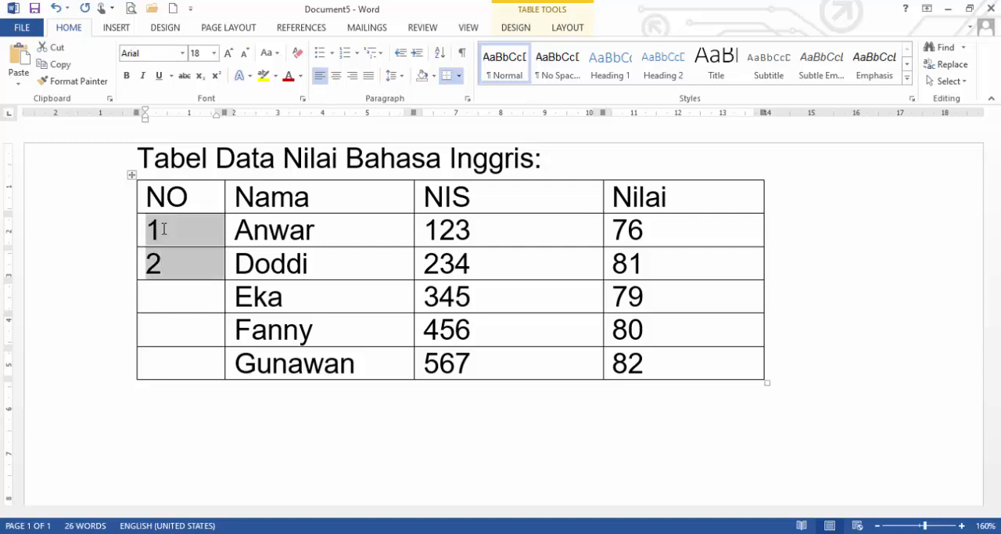
pyautogui.press('Delete')
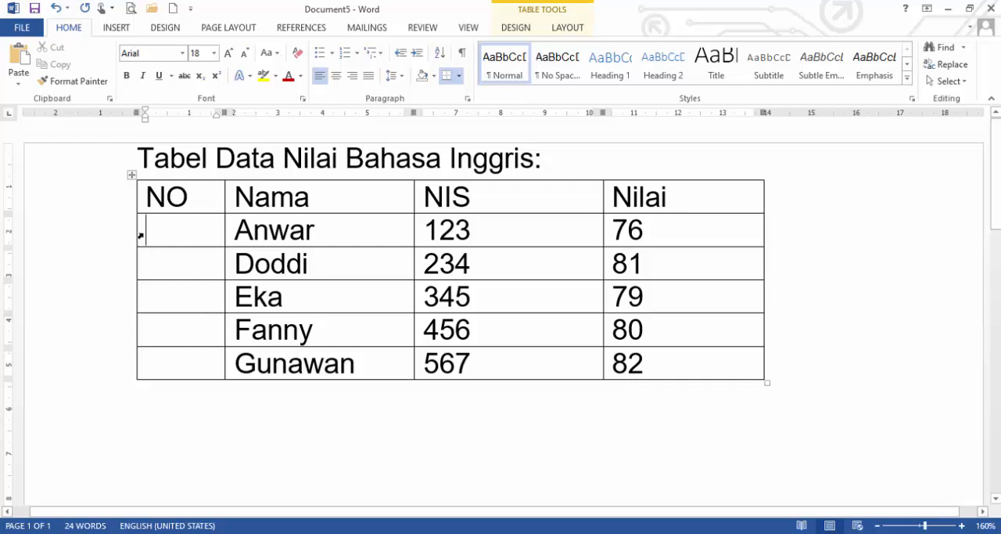
# Number the five empty cells under NO automatically using the 1., 2., 3. number format.
pyautogui.moveTo(201, 240); pyautogui.dragTo(208, 370)
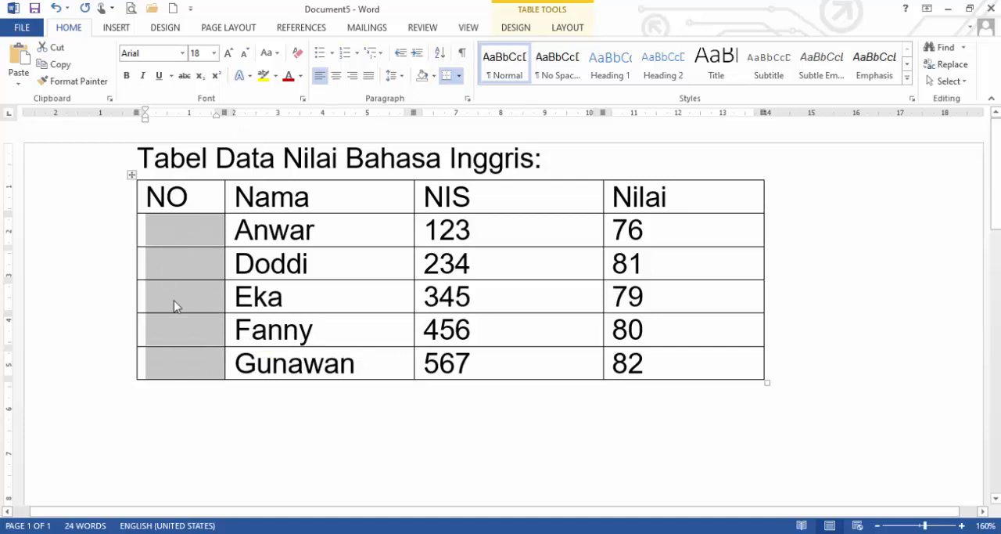
pyautogui.click(160, 233)
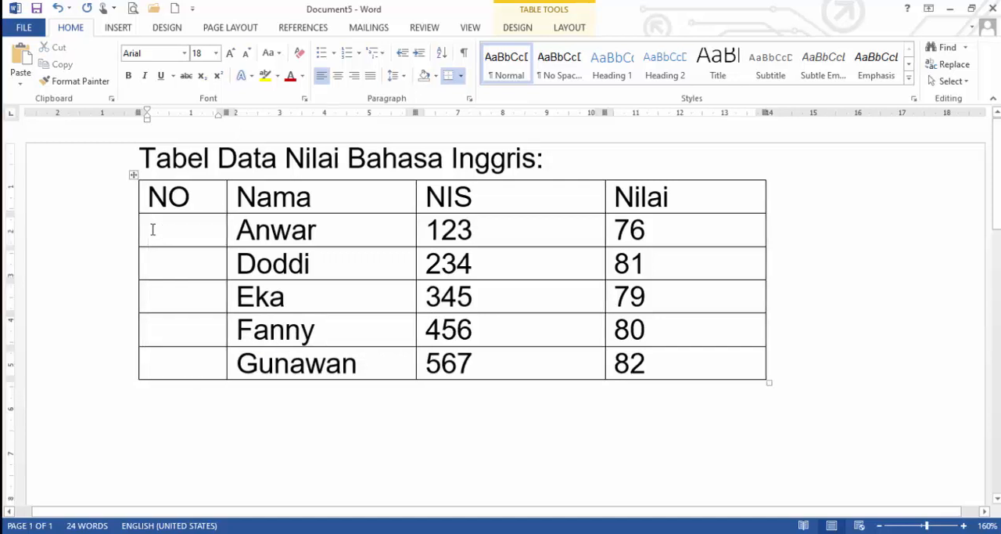
pyautogui.moveTo(149, 228); pyautogui.dragTo(186, 362)
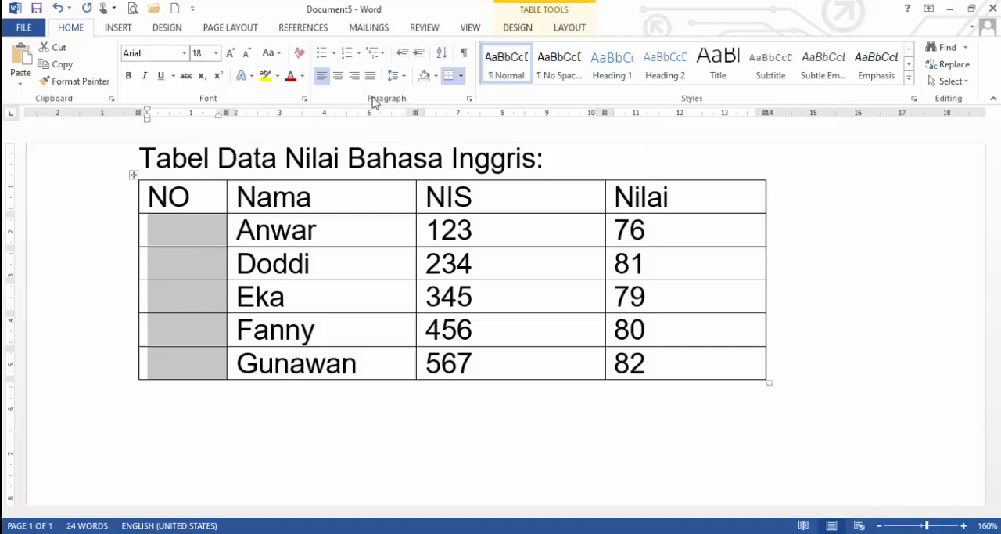
pyautogui.click(359, 53)
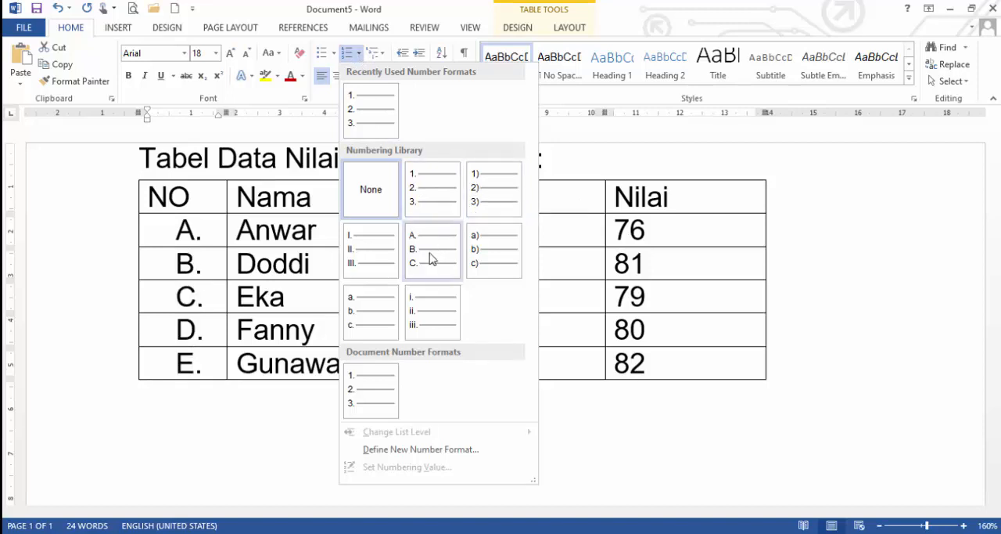
pyautogui.click(430, 190)
pyautogui.click(207, 238)
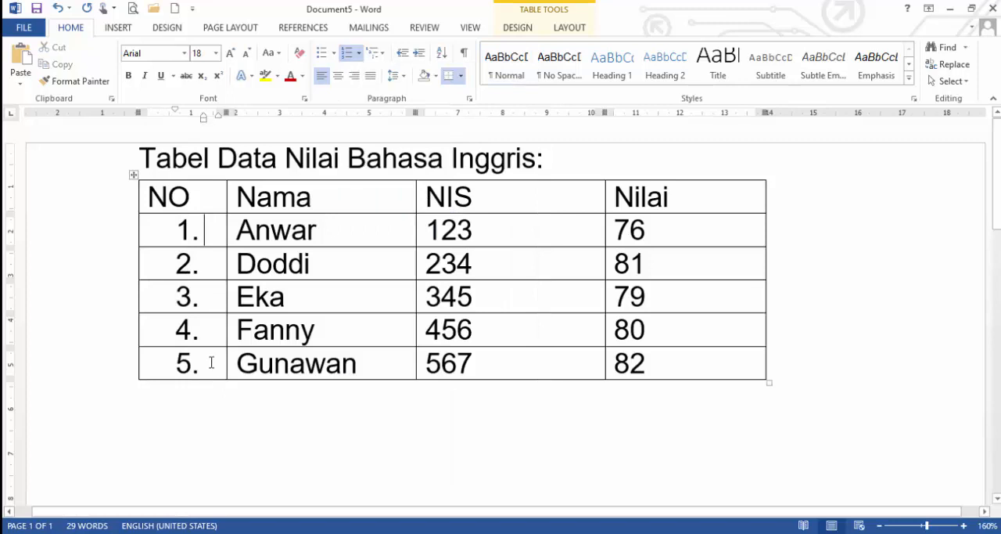
# Change the numbering under NO to the a., b., c. format, and undo all of the column's automatic numbering.
pyautogui.moveTo(172, 226); pyautogui.dragTo(206, 358)
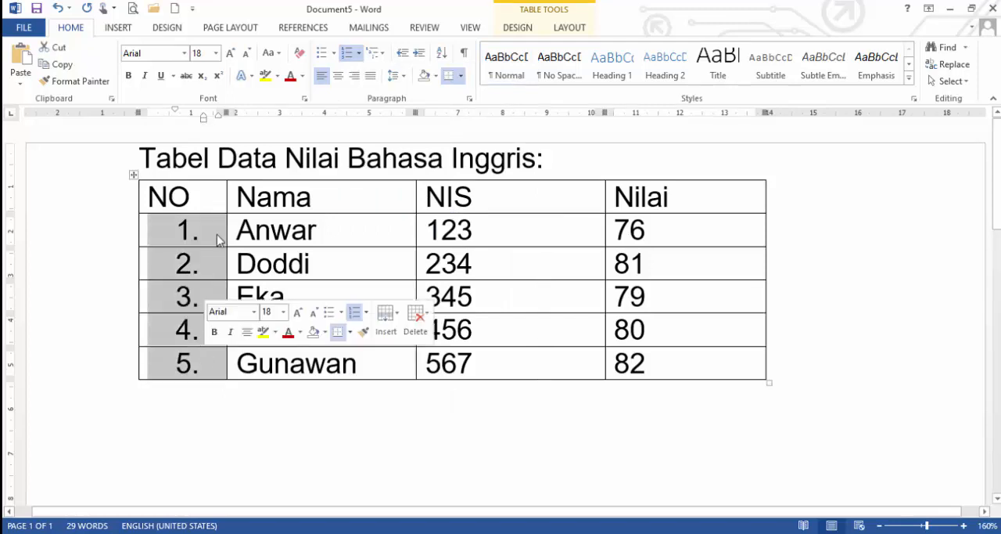
pyautogui.click(360, 53)
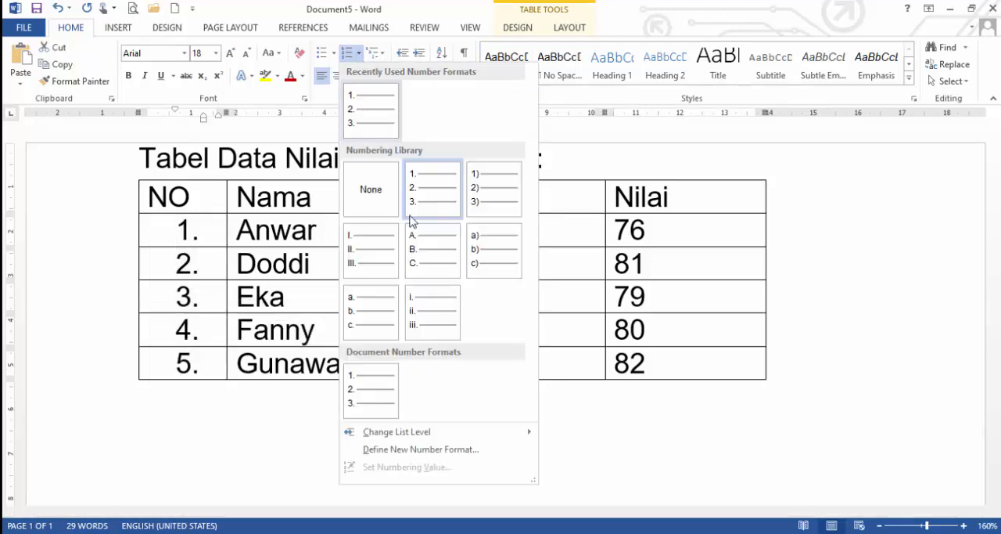
pyautogui.click(369, 314)
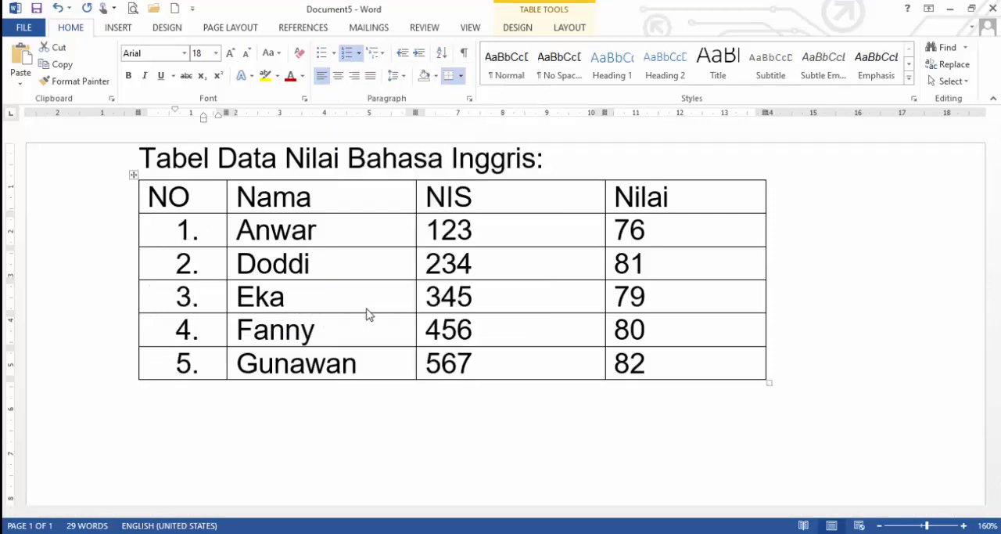
pyautogui.click(215, 238)
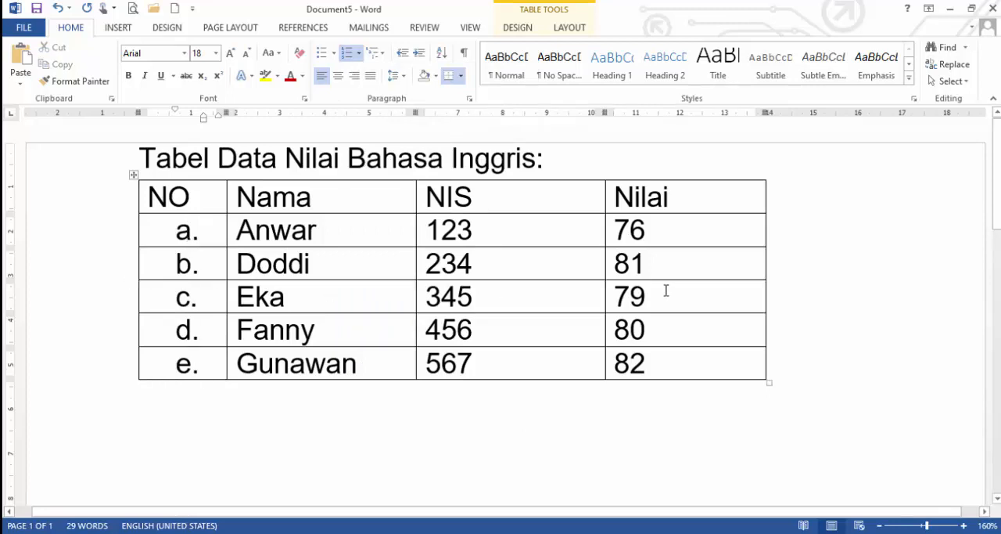
pyautogui.hotkey('ctrl', 'z')
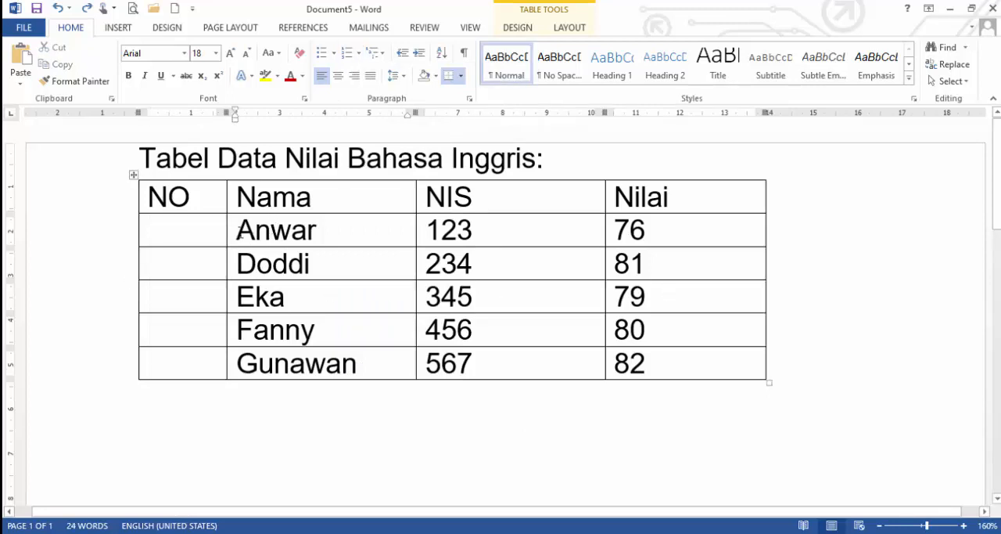
# Clear the entries in the first row below the header and number its four cells across with the 1), 2), 3) format.
pyautogui.moveTo(237, 229); pyautogui.dragTo(717, 227)
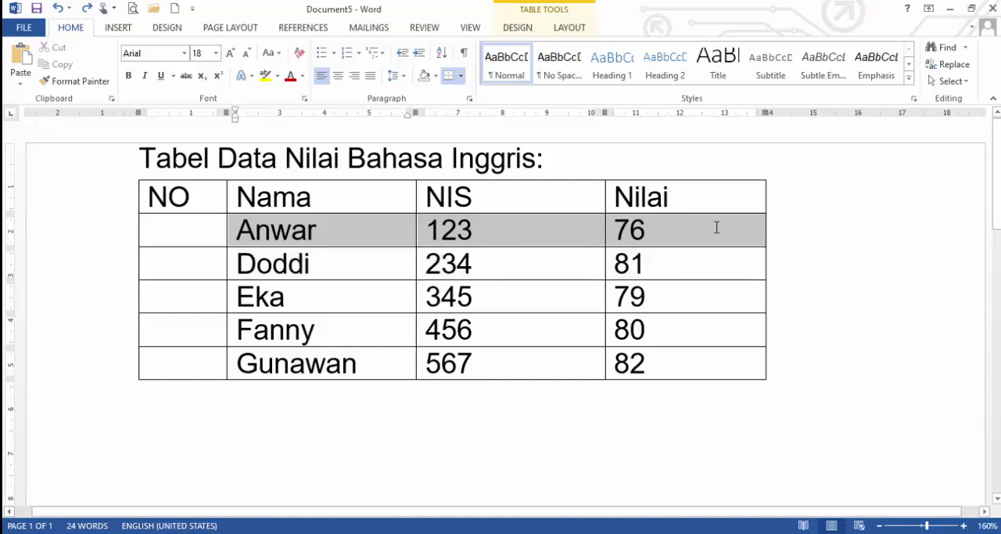
pyautogui.press('Delete')
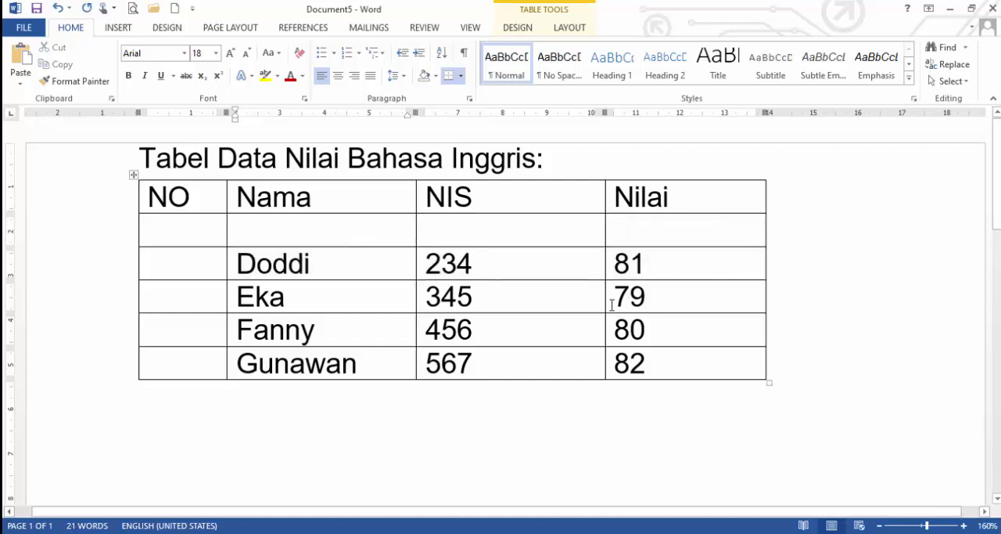
pyautogui.moveTo(168, 235); pyautogui.dragTo(665, 228)
pyautogui.click(359, 54)
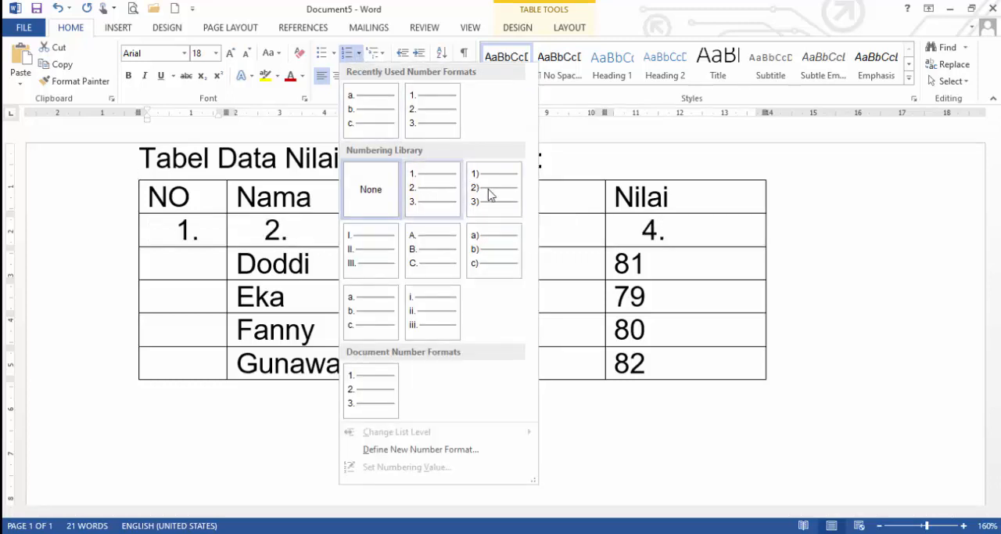
pyautogui.click(485, 188)
pyautogui.click(342, 277)
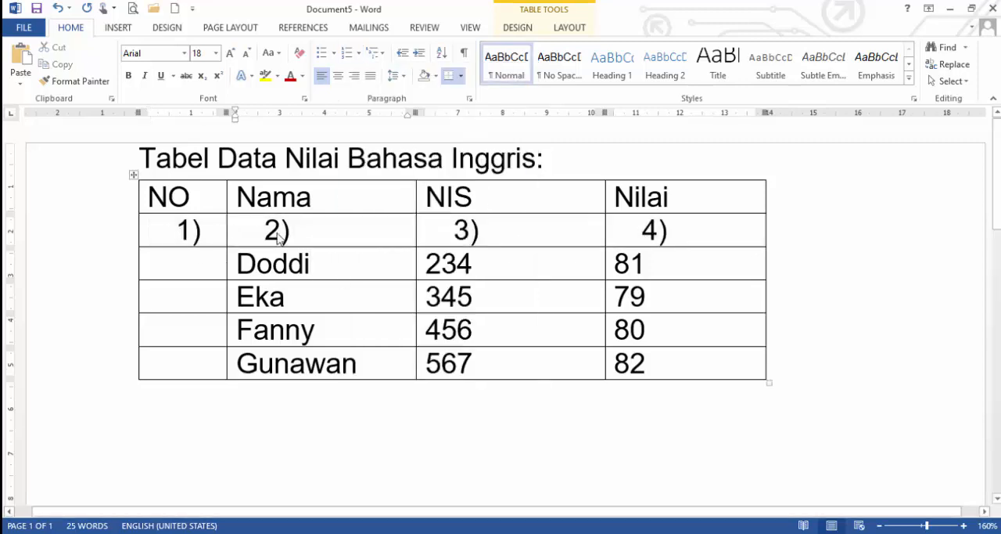